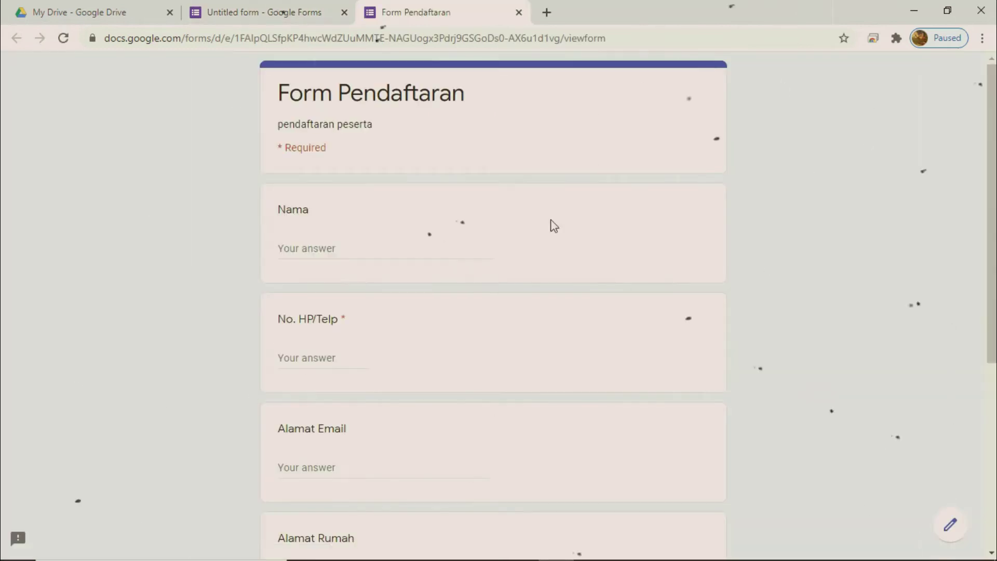
# Step: Enter a sample respondent name and phone number in the Nama and No. HP/Telp fields
pyautogui.scroll(5, 540, 247)
pyautogui.click(334, 252)
pyautogui.click(364, 357)
# Step: Fill in a sample e-mail address and home address in Alamat Email and Alamat Rumah
pyautogui.scroll(-3, 364, 357)
pyautogui.click(350, 322)
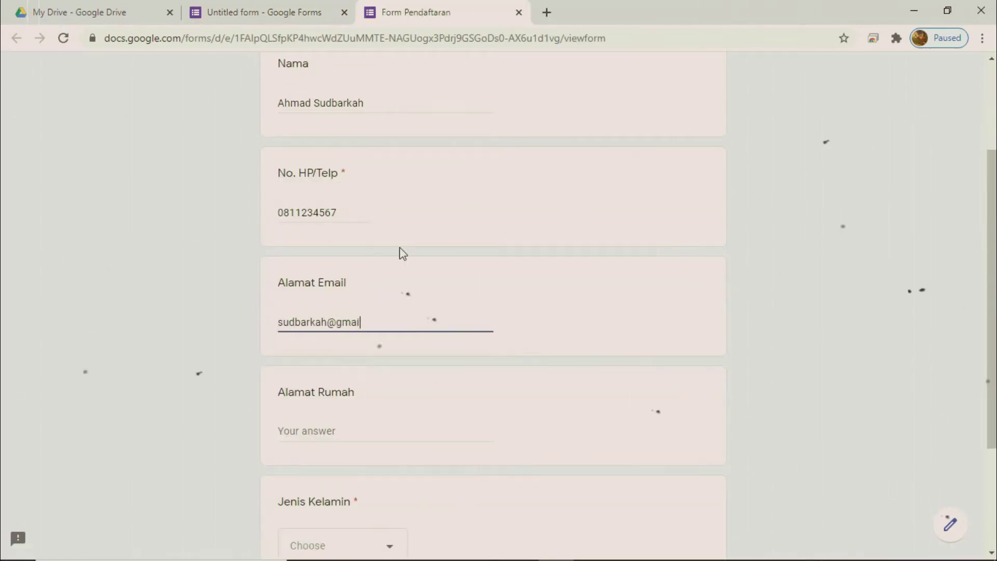
pyautogui.scroll(-3, 402, 255)
pyautogui.click(402, 269)
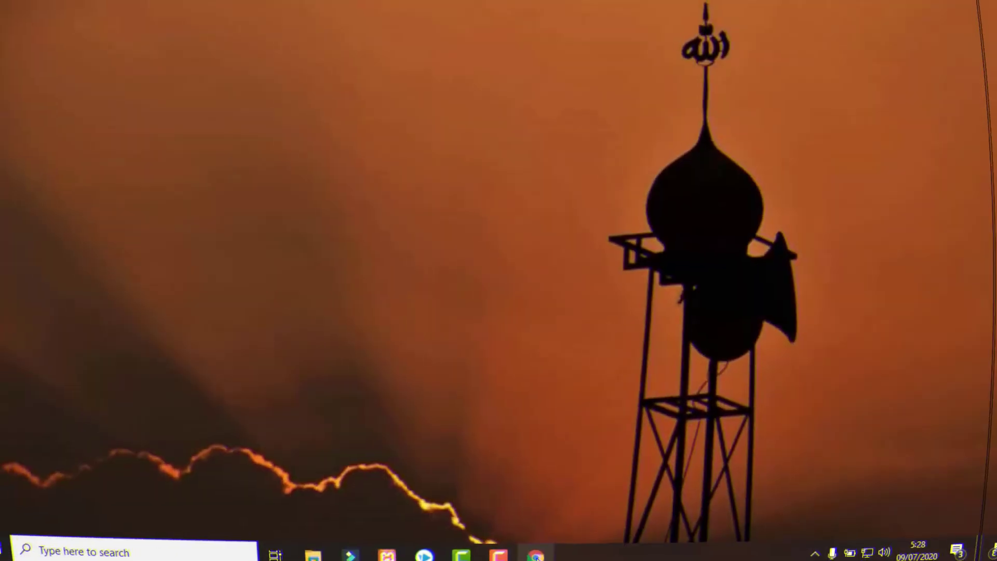
# Step: Go to drive.google.com in a new Chrome window
pyautogui.click(555, 547)
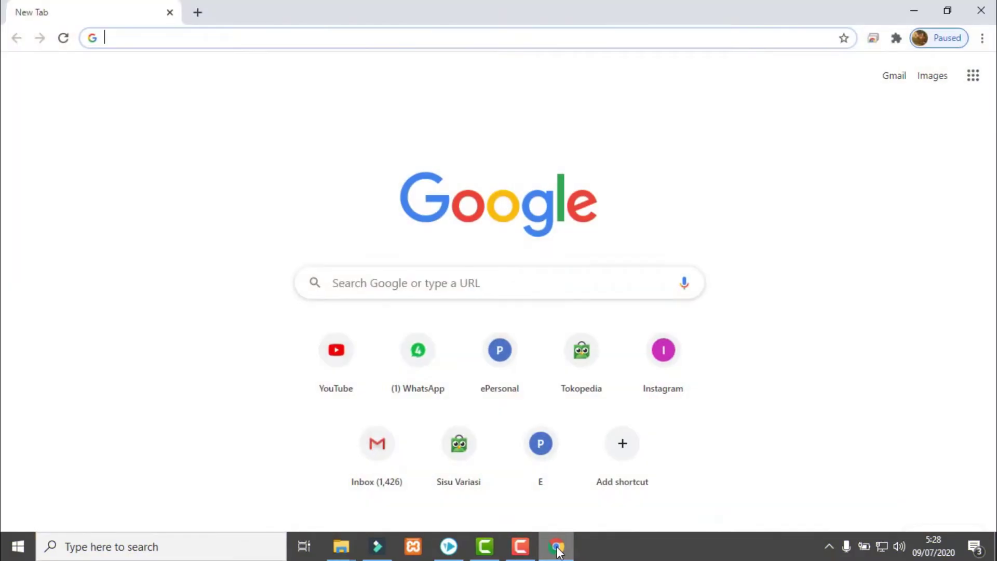
pyautogui.write('dri')
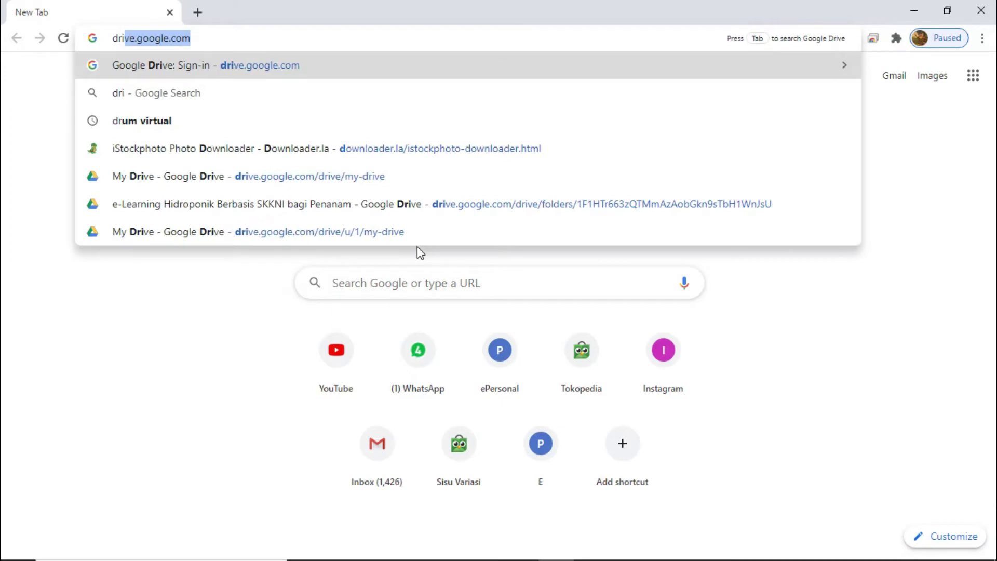
pyautogui.write('ve.goog')
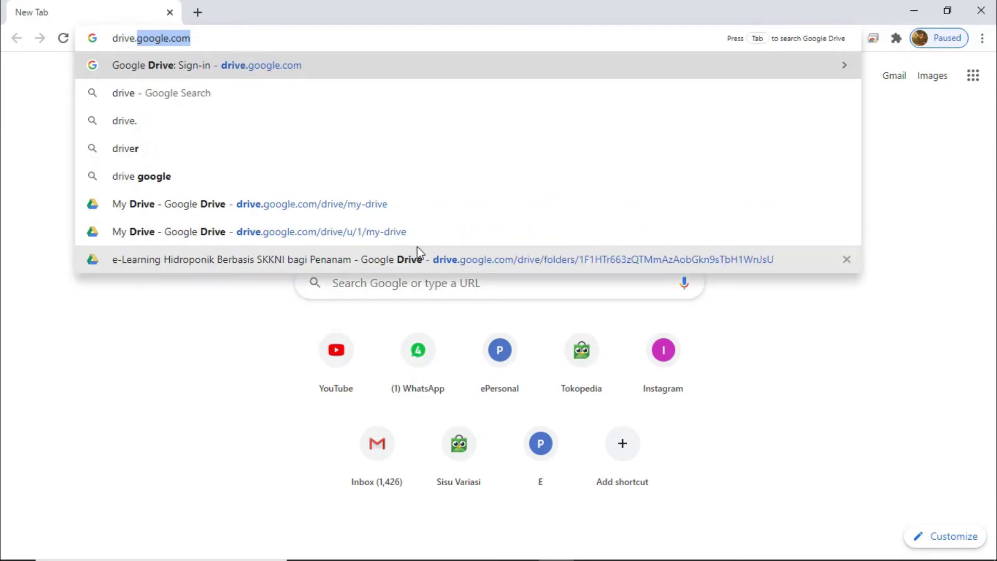
pyautogui.write('le.')
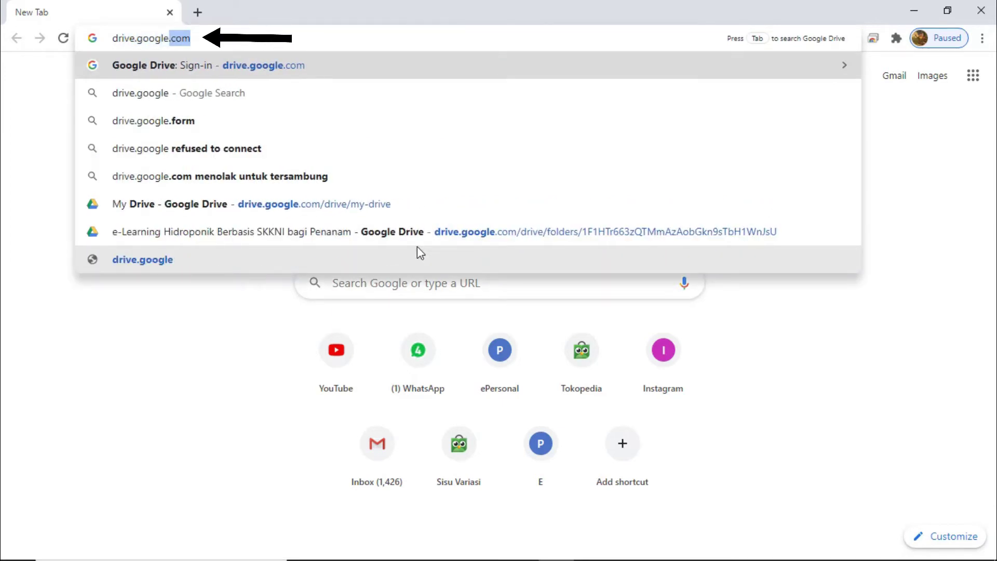
pyautogui.write('com')
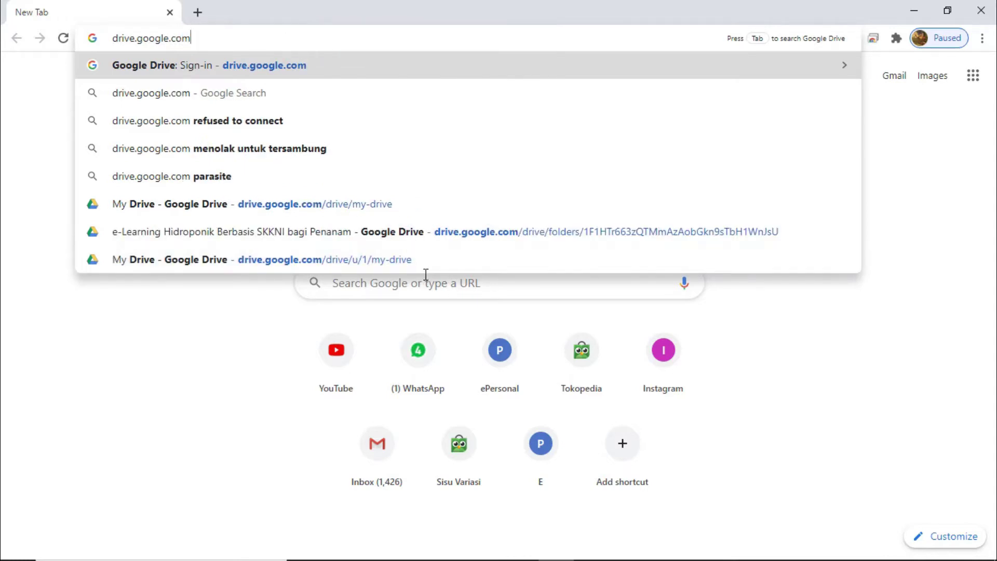
pyautogui.press('Return')
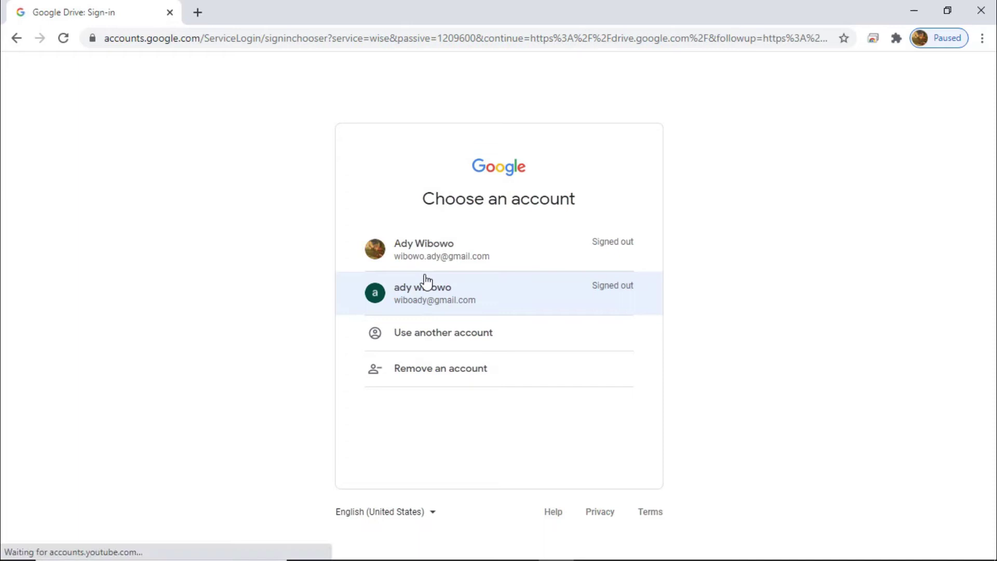
# Step: Sign in with the second Google account using its password
pyautogui.click(426, 281)
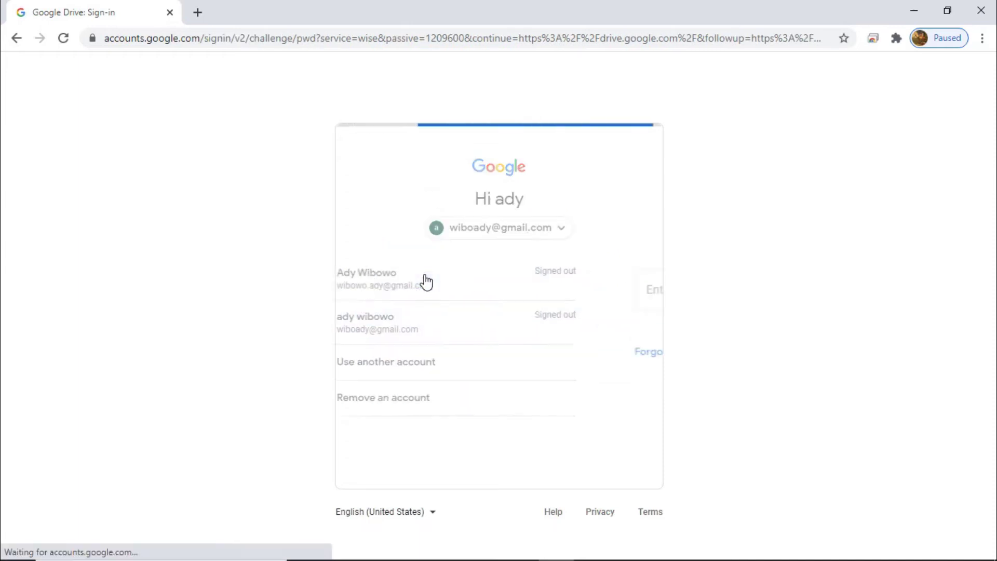
pyautogui.write('•••••••••')
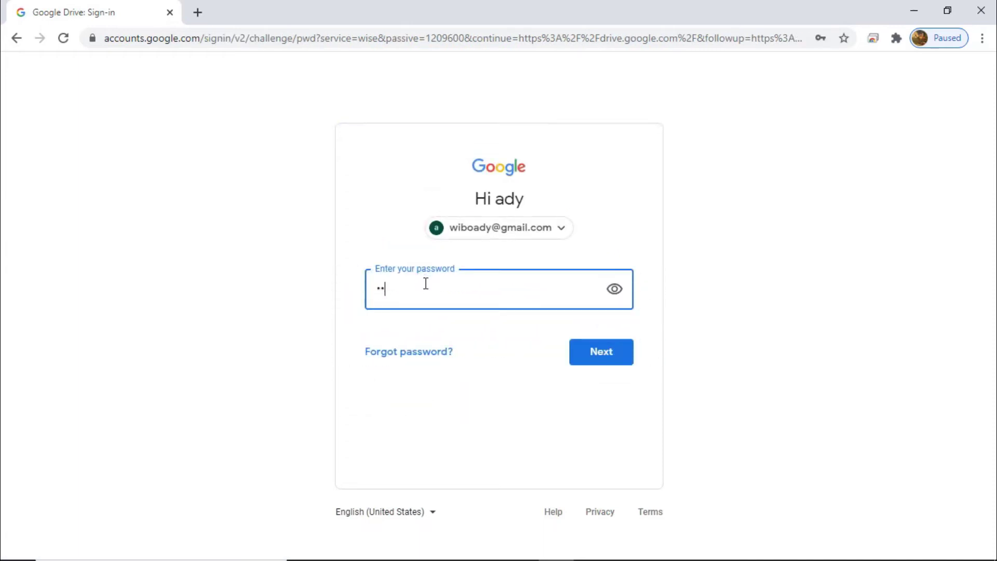
pyautogui.click(590, 362)
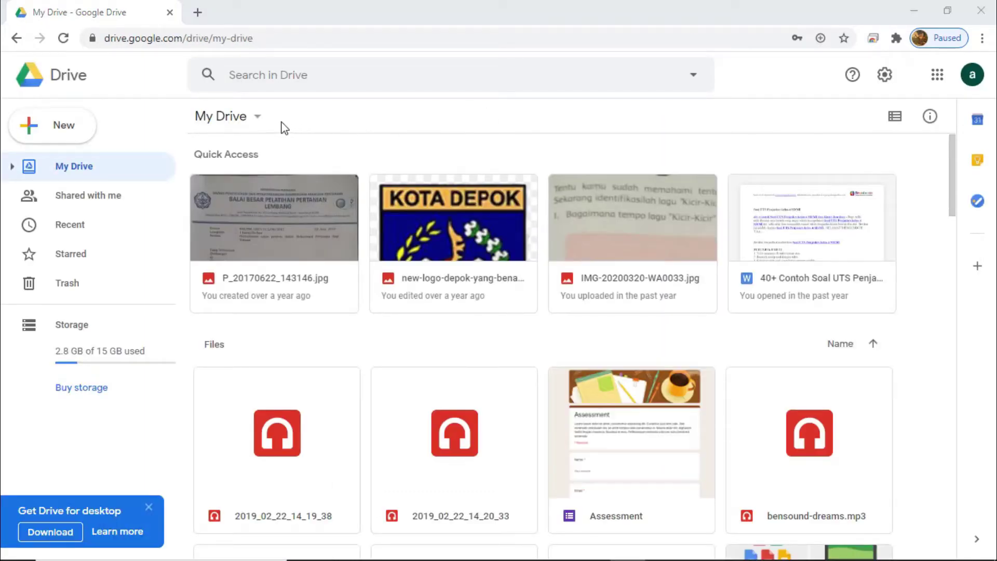
# Step: Create a blank Google Form from My Drive's More > Google Forms menu
pyautogui.click(260, 119)
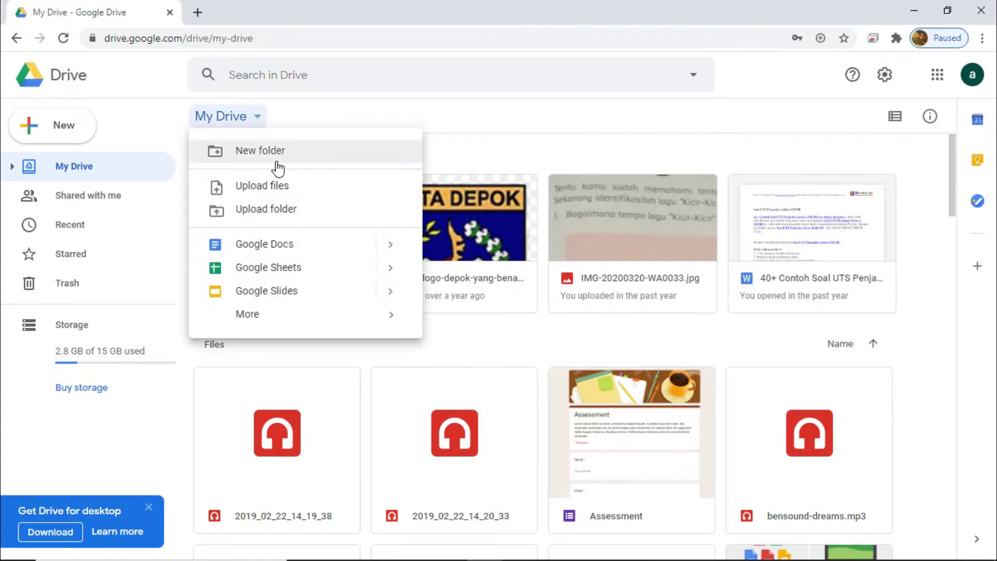
pyautogui.moveTo(371, 321)
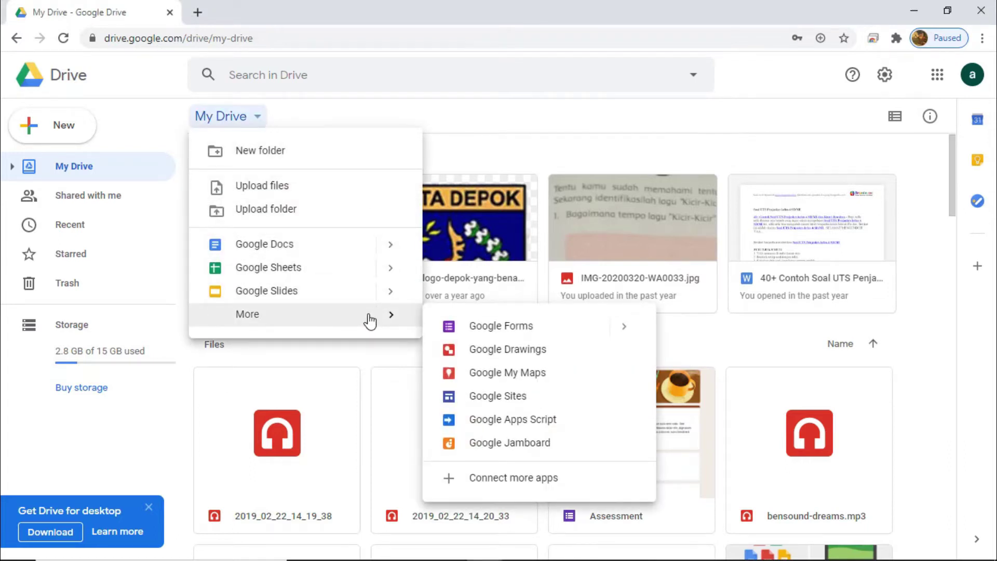
pyautogui.click(560, 336)
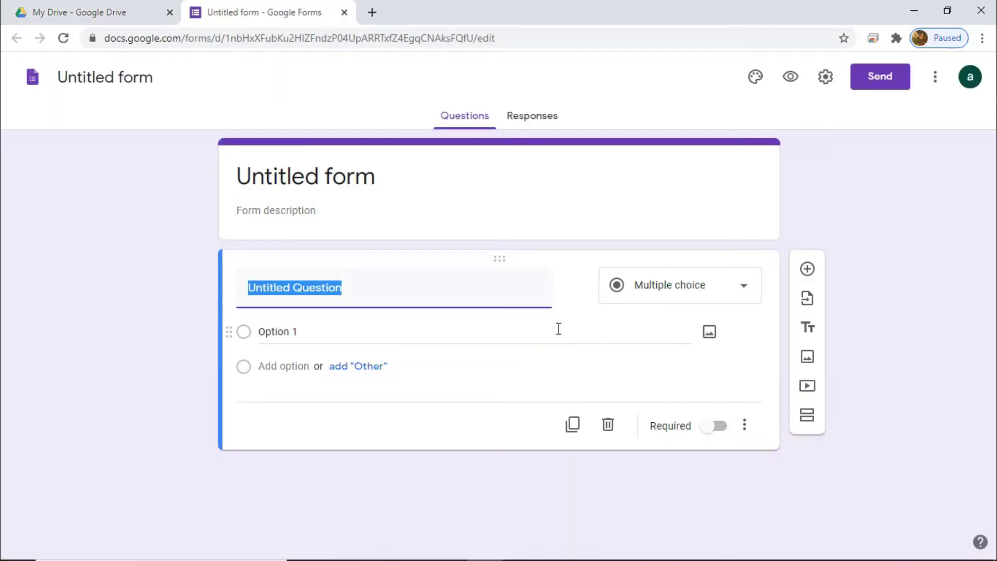
# Step: Set the first Work and School theme image, blue light streaks, as the form header
pyautogui.click(763, 87)
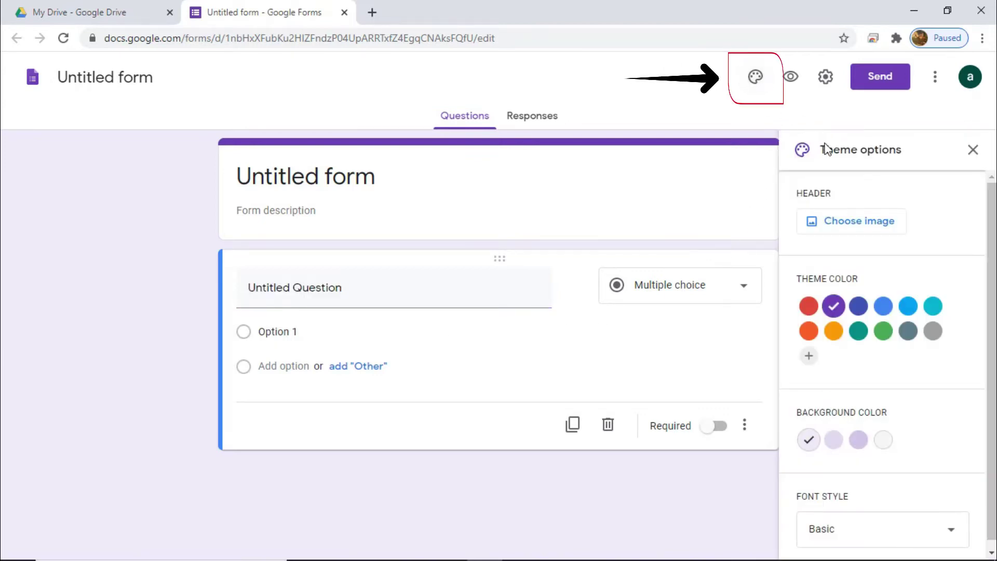
pyautogui.click(859, 223)
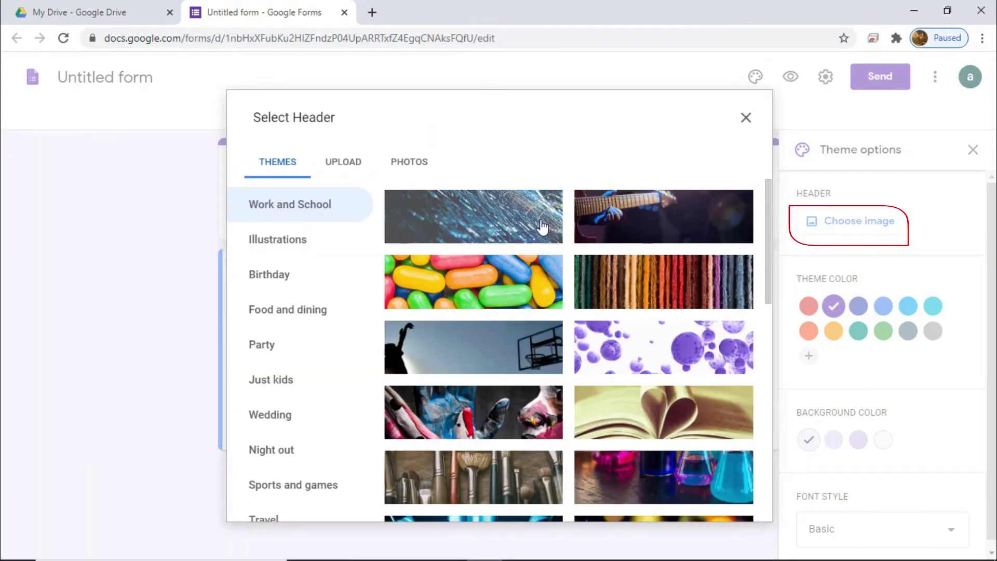
pyautogui.click(542, 227)
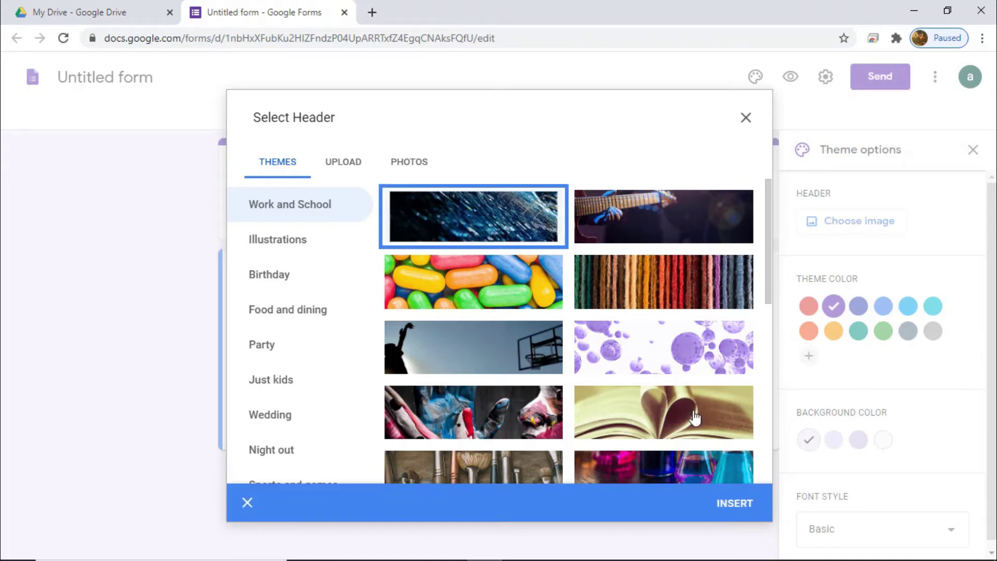
pyautogui.click(735, 504)
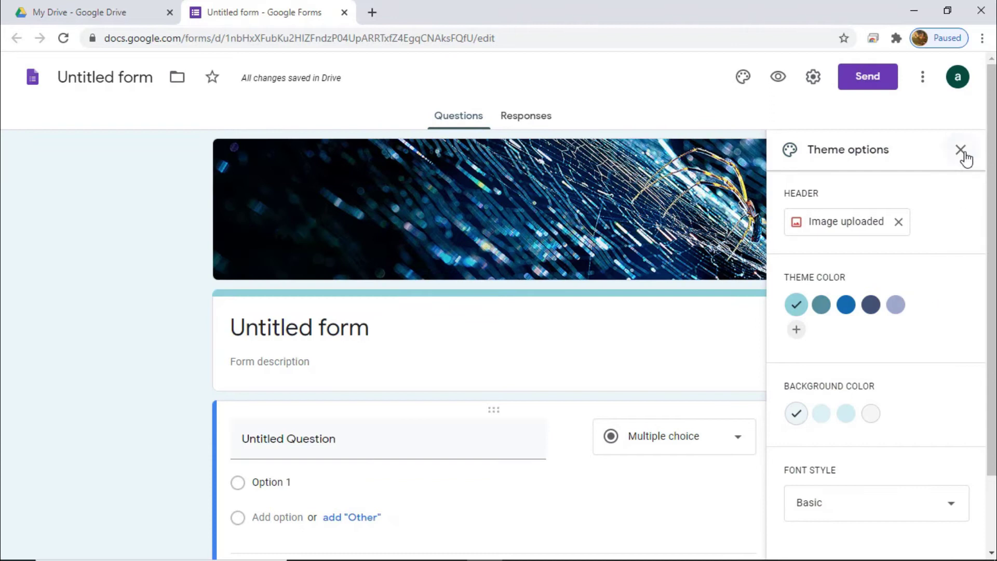
pyautogui.click(961, 150)
# Step: Title the form 'Pretest Kegiatan Pelatihan' with description 'Pelatihan budidaya jamur merang'
pyautogui.click(486, 328)
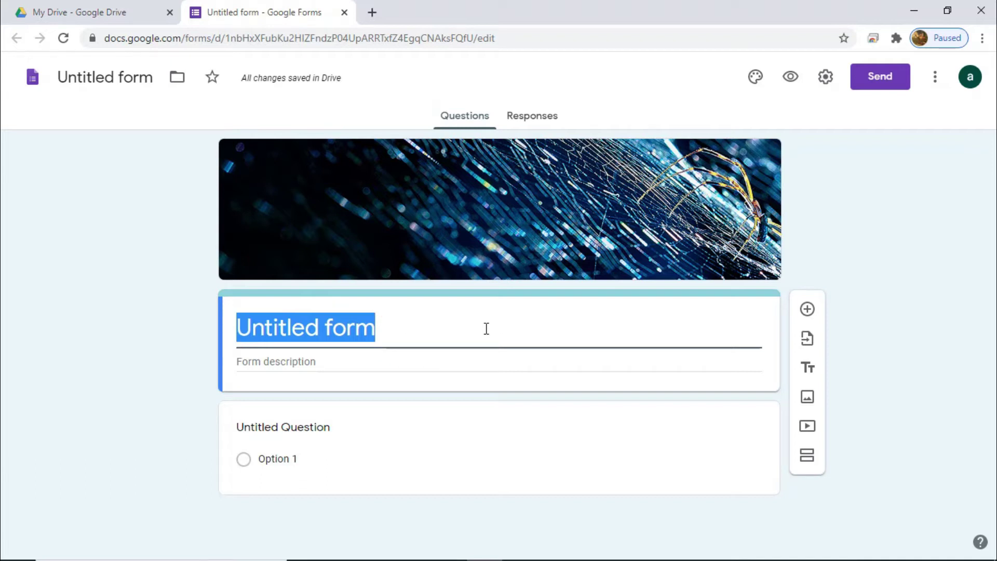
pyautogui.write('Pretest ')
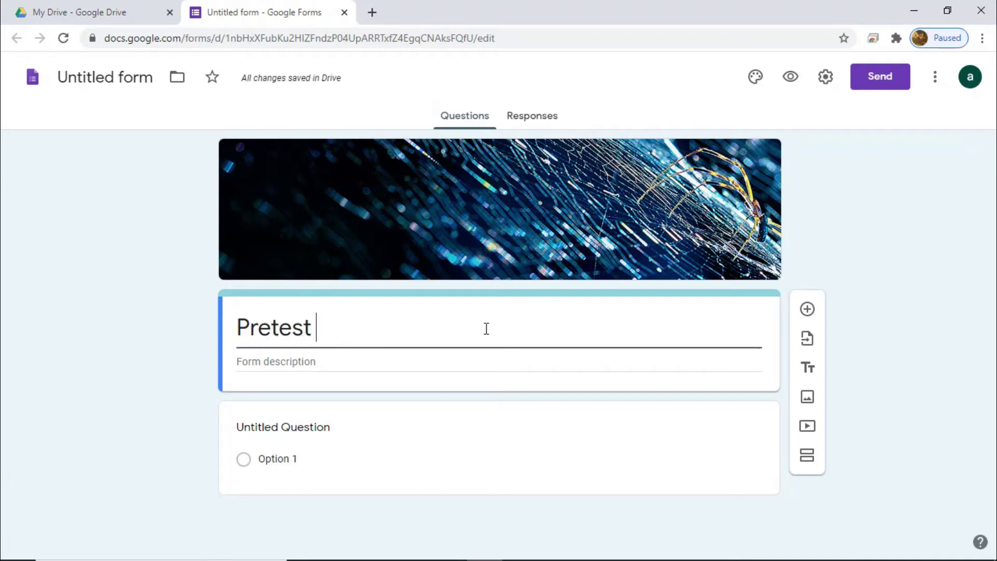
pyautogui.write('Kegiatan Pelatihan')
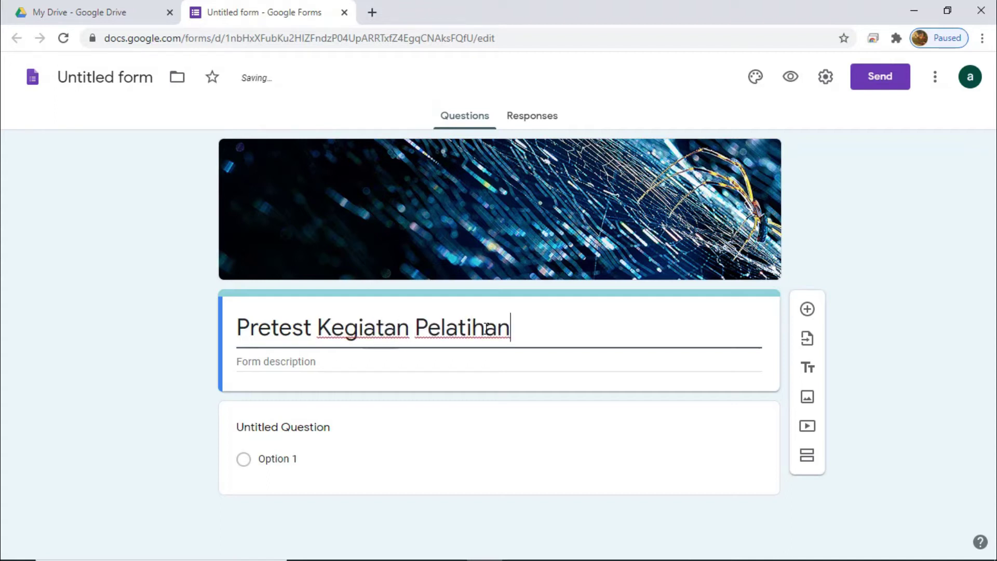
pyautogui.click(479, 361)
pyautogui.write('Pela')
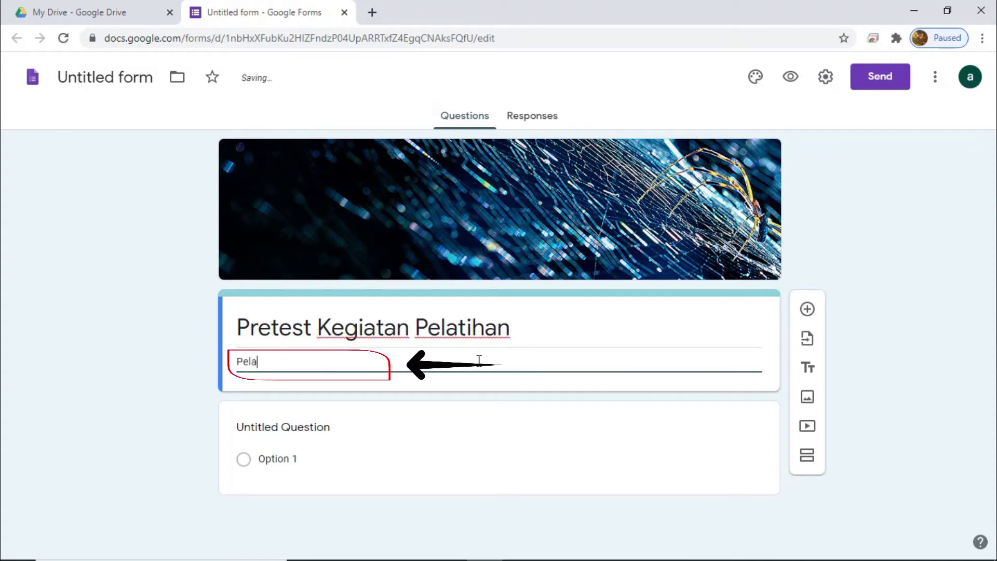
pyautogui.write('tihan budidaya')
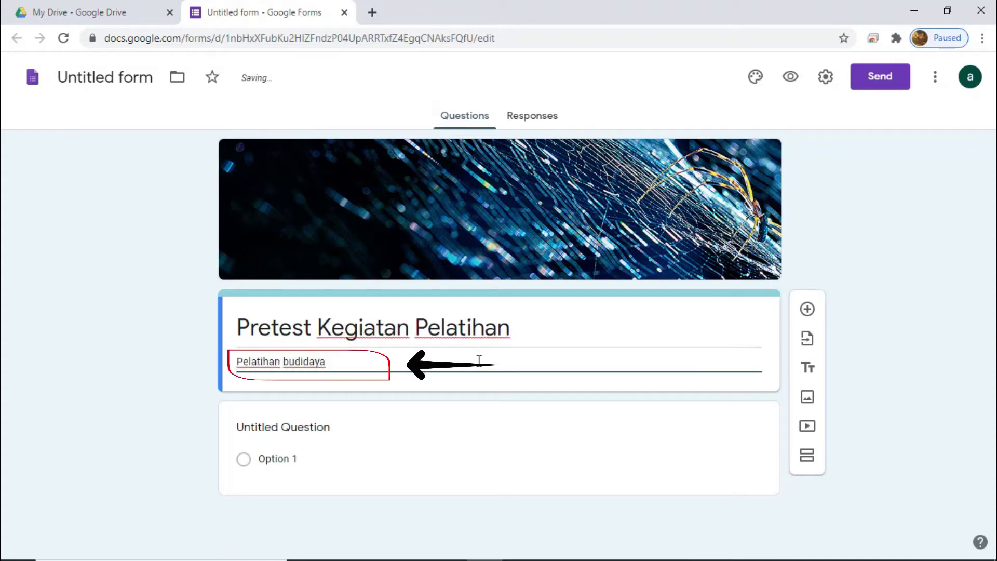
pyautogui.write(' jamur merang')
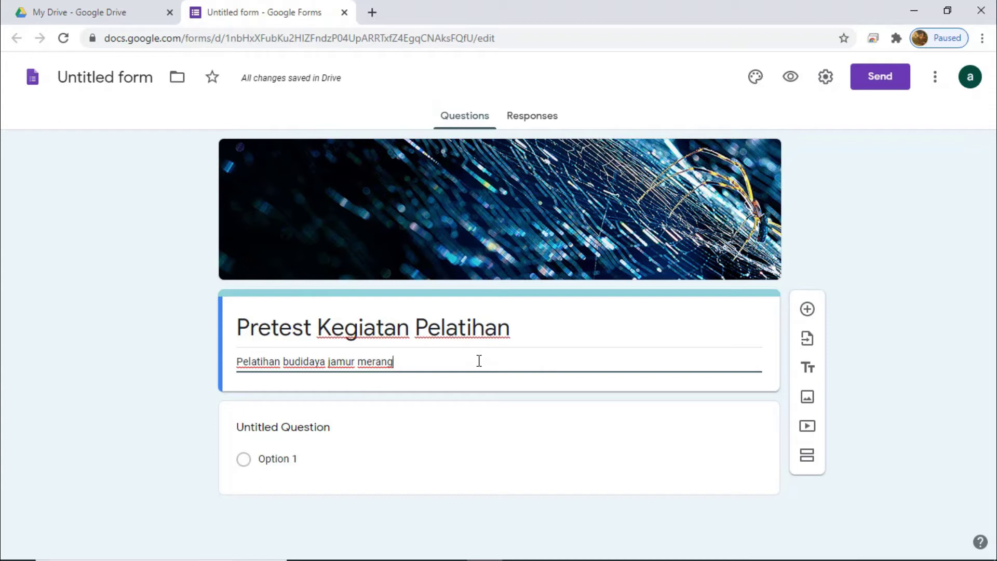
pyautogui.click(301, 427)
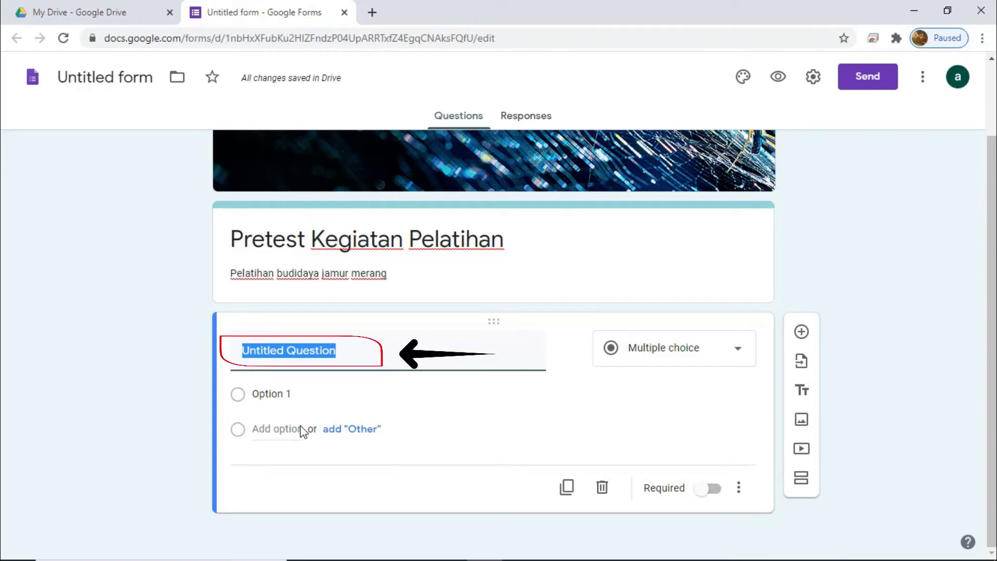
# Step: Write the question 'Nama Latin Jamur merang adalah' and keep it multiple choice
pyautogui.write('Na')
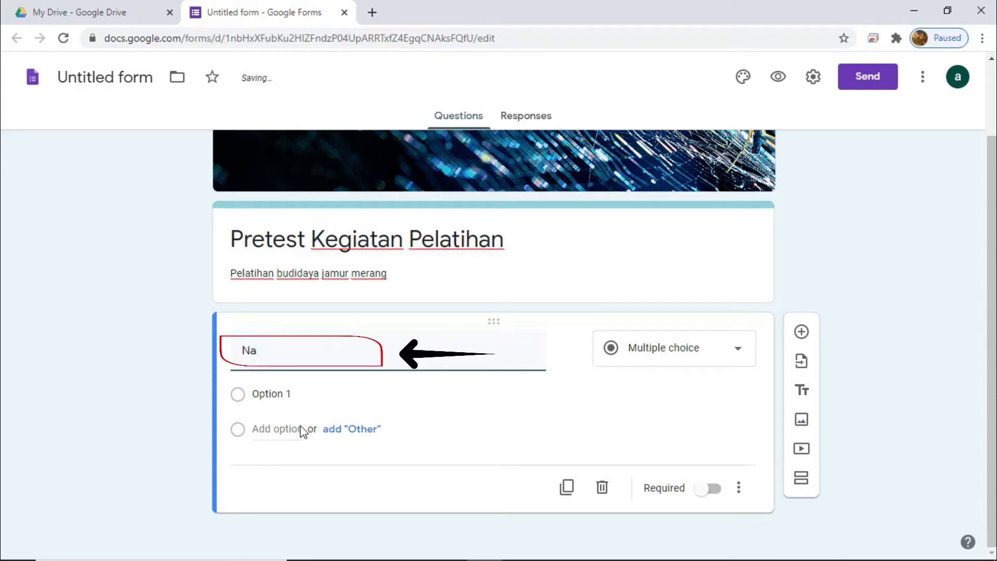
pyautogui.write('ma ')
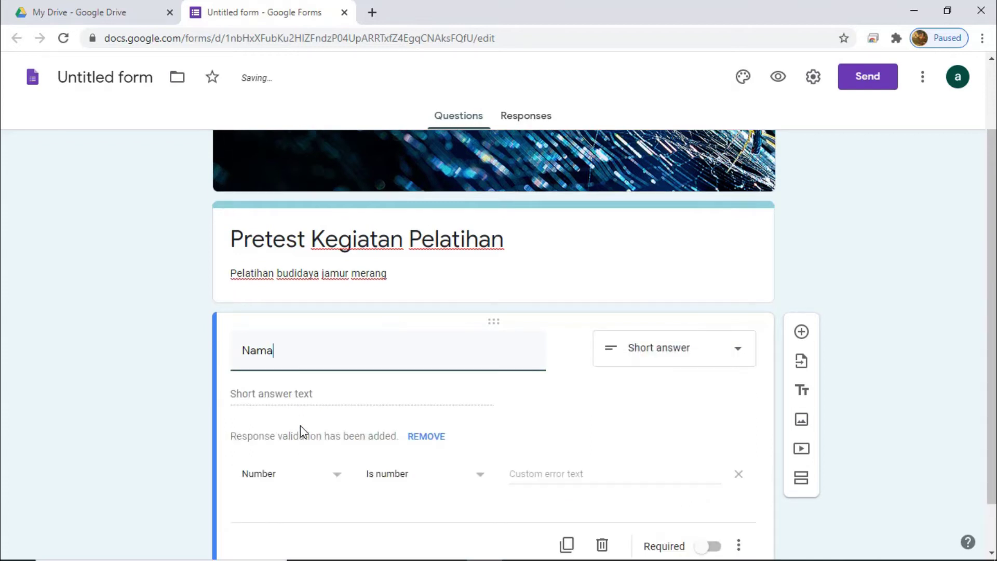
pyautogui.write('Latin Jamur ')
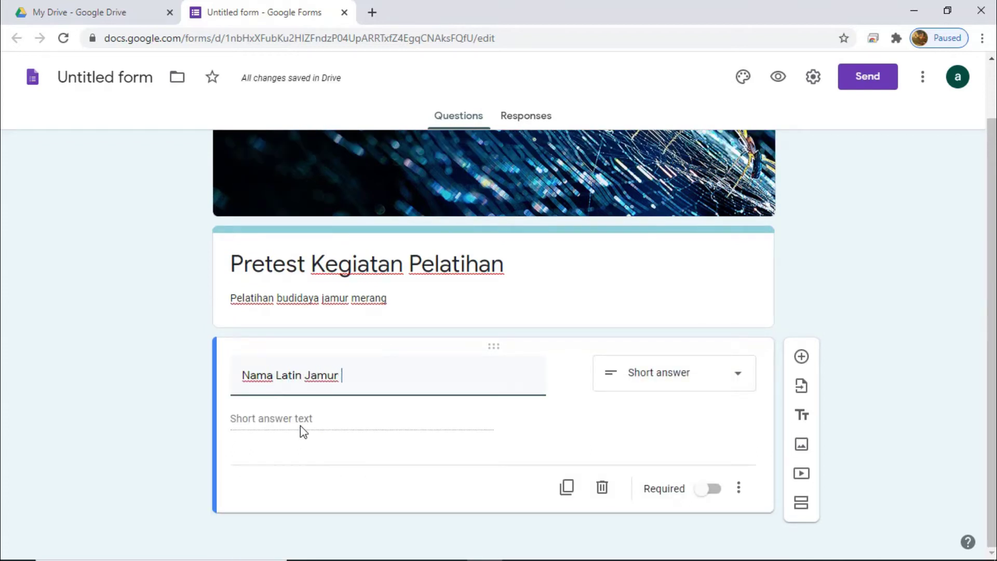
pyautogui.write('merang adalah')
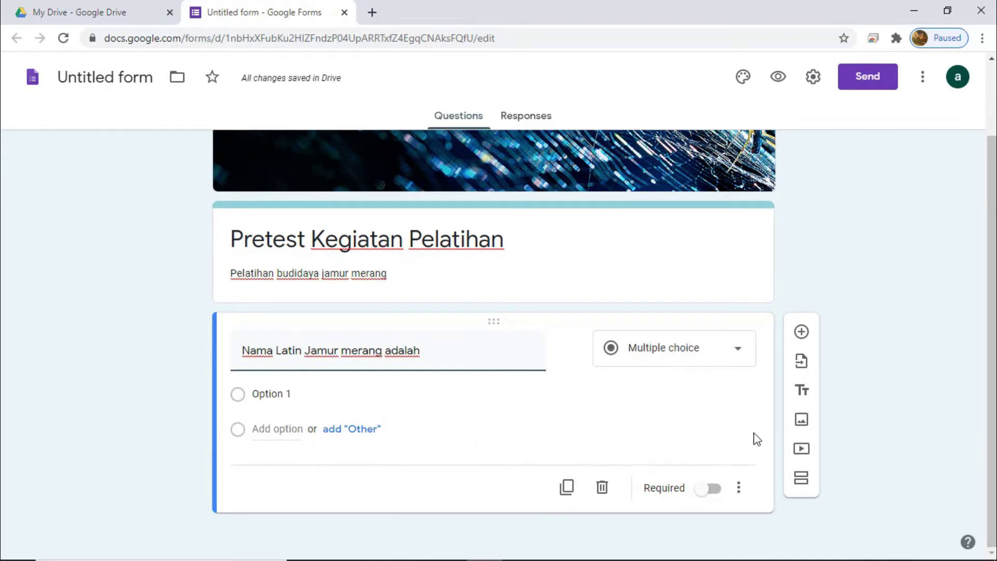
pyautogui.click(738, 349)
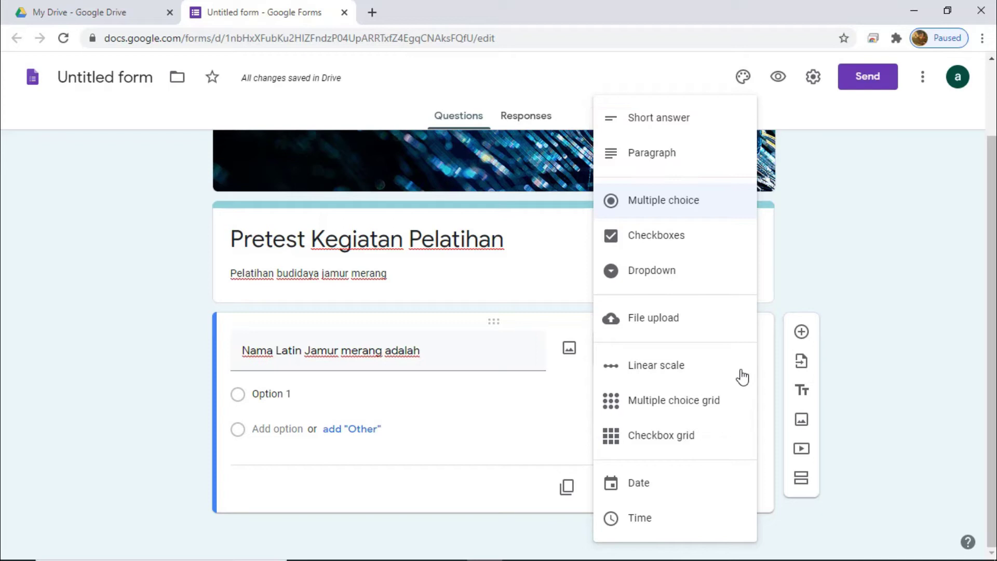
pyautogui.click(700, 210)
# Step: Add choices Volvariella volvacea, Pleorotus pulmonarius, Pleurotus Ostreatus and Aricularia polytricha
pyautogui.click(355, 399)
pyautogui.write('Volvariella volvacea')
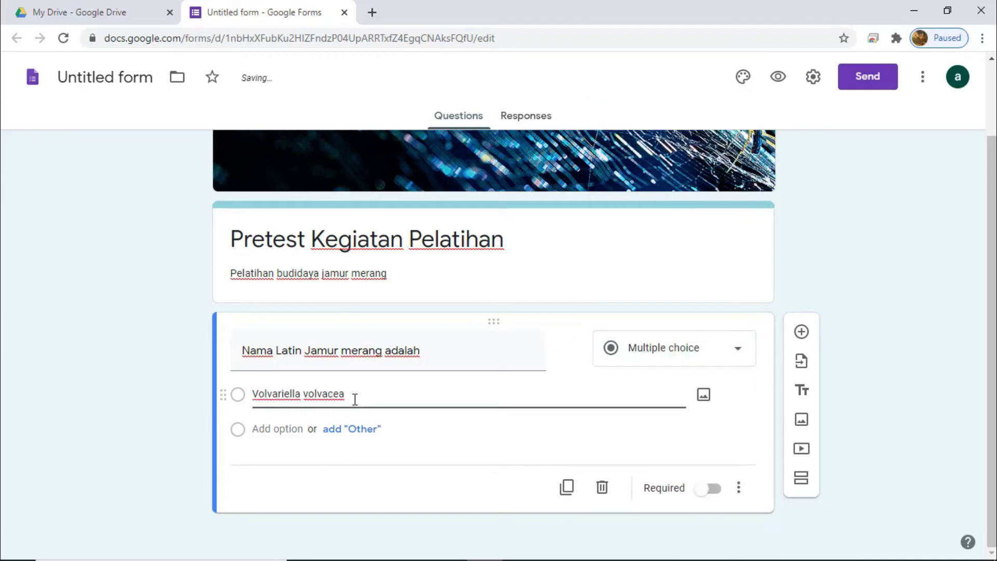
pyautogui.click(296, 429)
pyautogui.write('Pleorotus pulmonarius')
pyautogui.click(277, 464)
pyautogui.write('Pleurotus Ostreatus')
pyautogui.click(278, 498)
pyautogui.write('Aricularia polytricha')
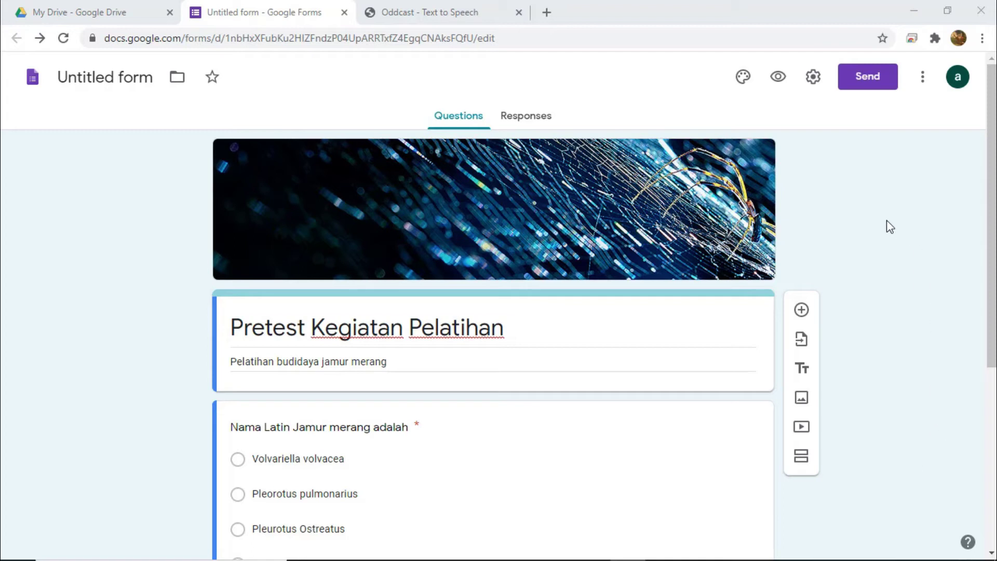
pyautogui.click(813, 78)
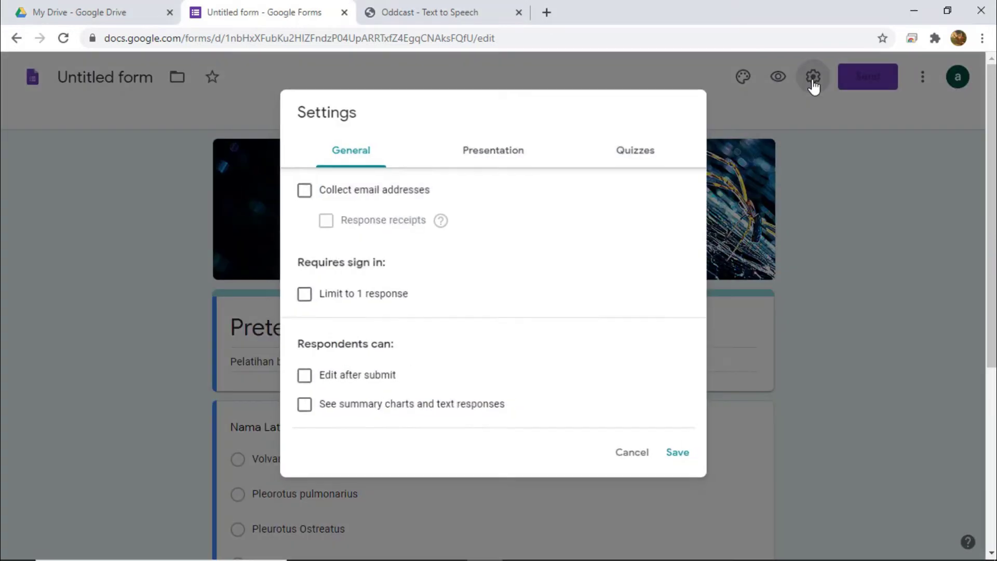
# Step: Switch on 'Make this a quiz' in the Quizzes settings and save
pyautogui.click(637, 156)
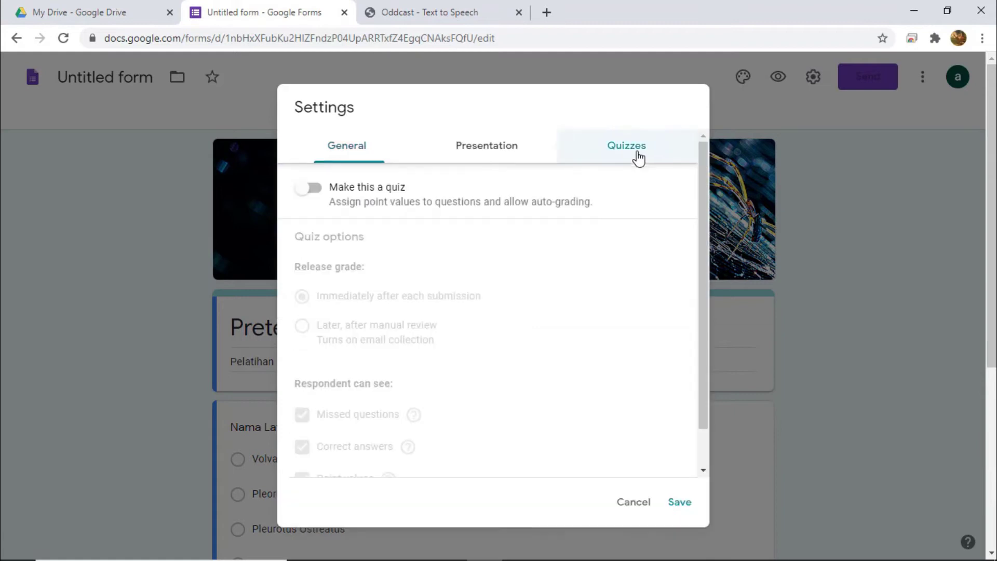
pyautogui.click(315, 192)
pyautogui.click(314, 191)
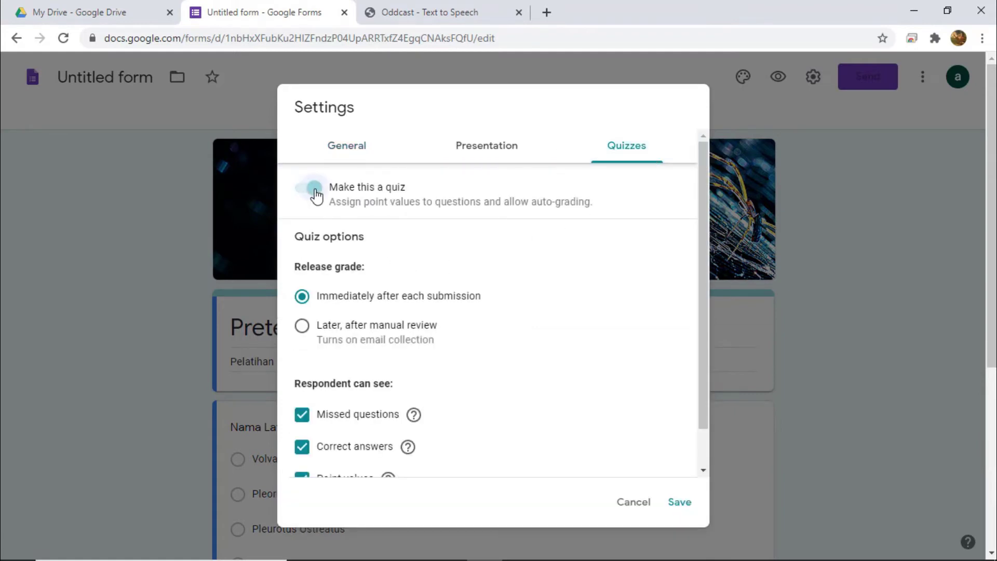
pyautogui.click(678, 512)
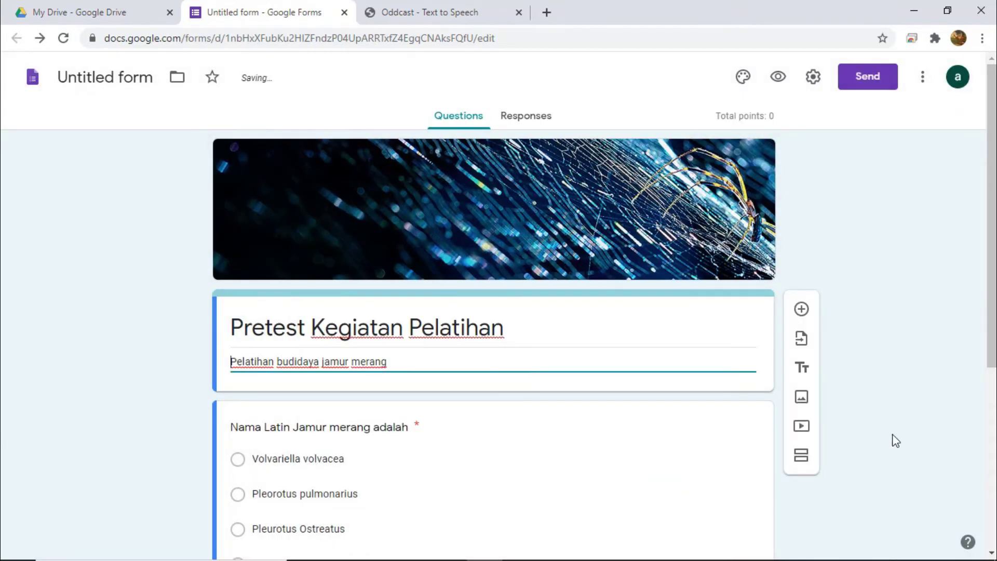
pyautogui.scroll(-5, 896, 441)
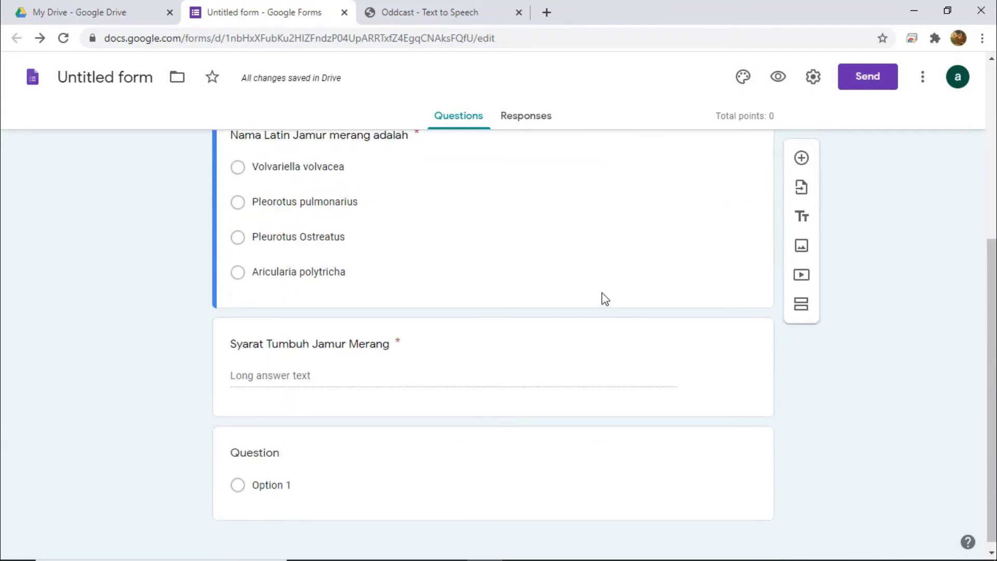
# Step: Mark Volvariella volvacea as the correct answer in the Latin-name question's answer key
pyautogui.click(605, 299)
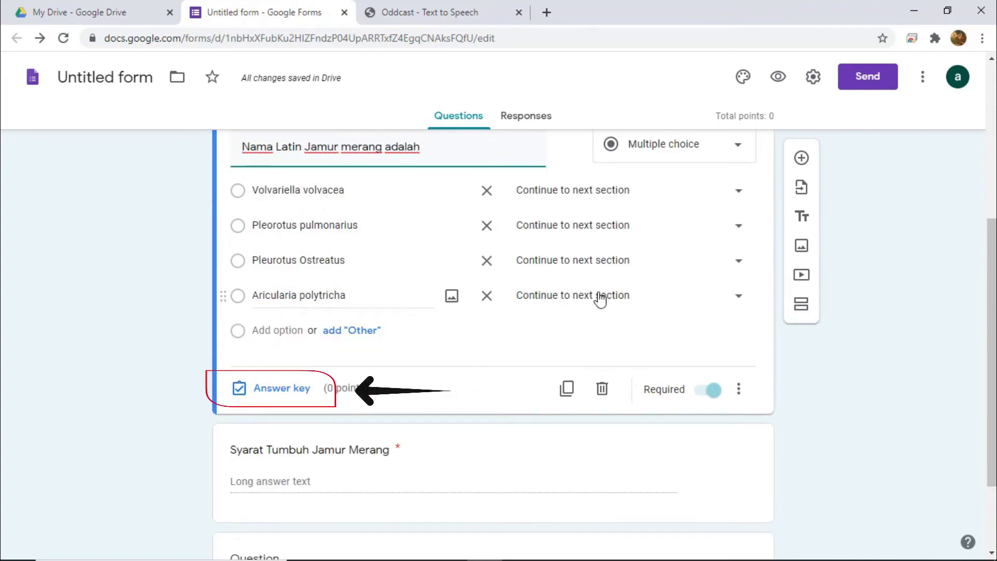
pyautogui.click(283, 388)
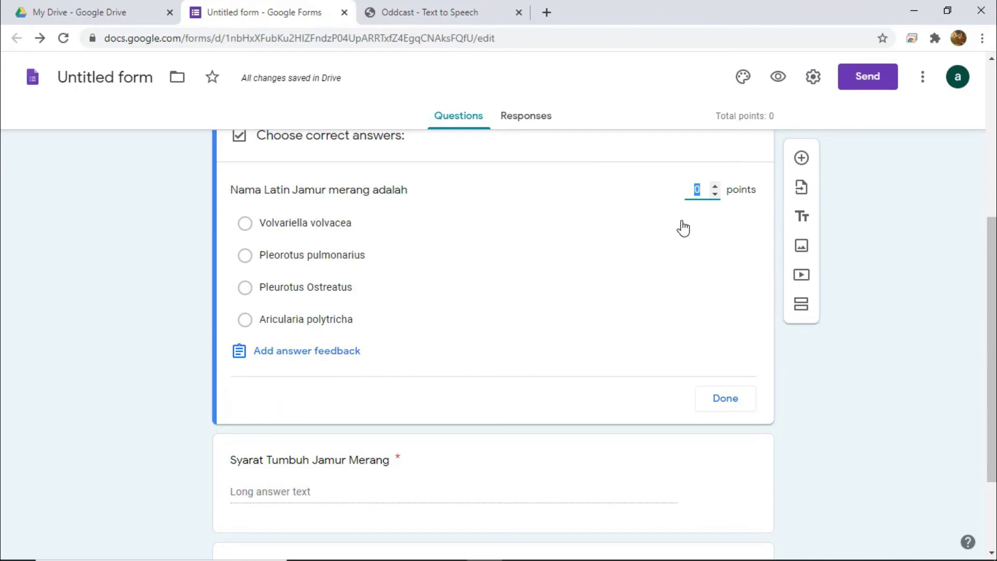
pyautogui.click(245, 224)
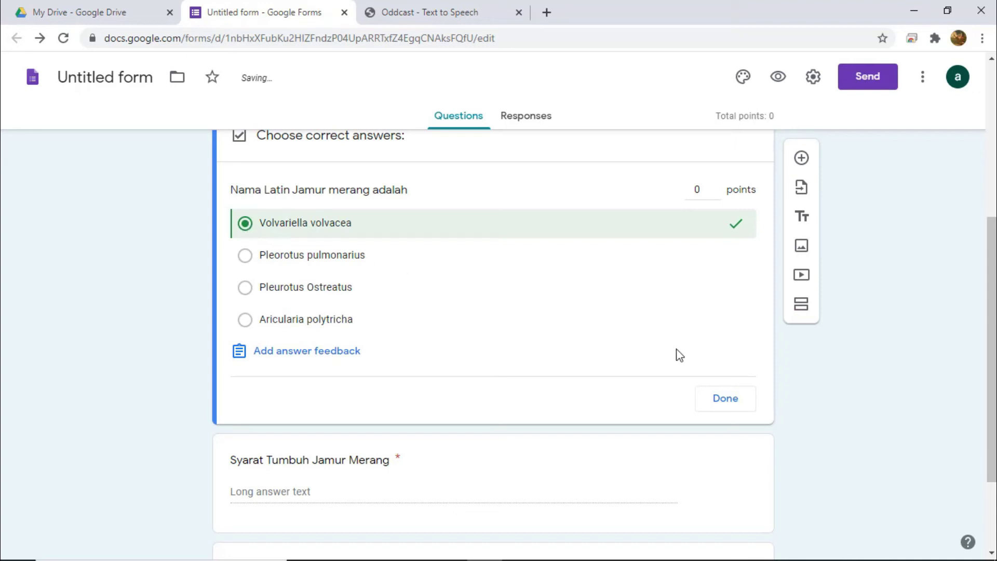
pyautogui.click(722, 399)
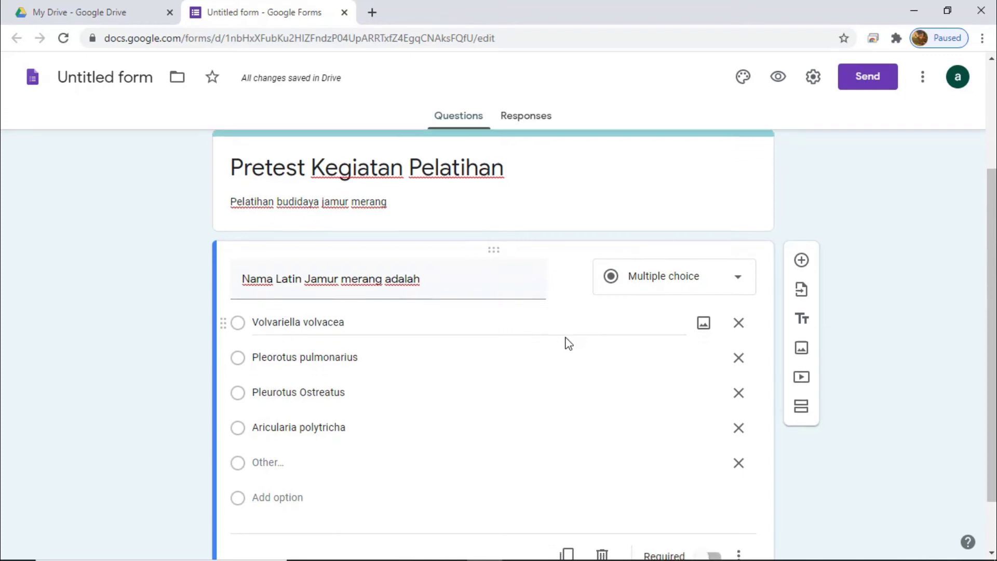
# Step: Make the Latin-name question required and insert a new question below it
pyautogui.scroll(-1, 569, 342)
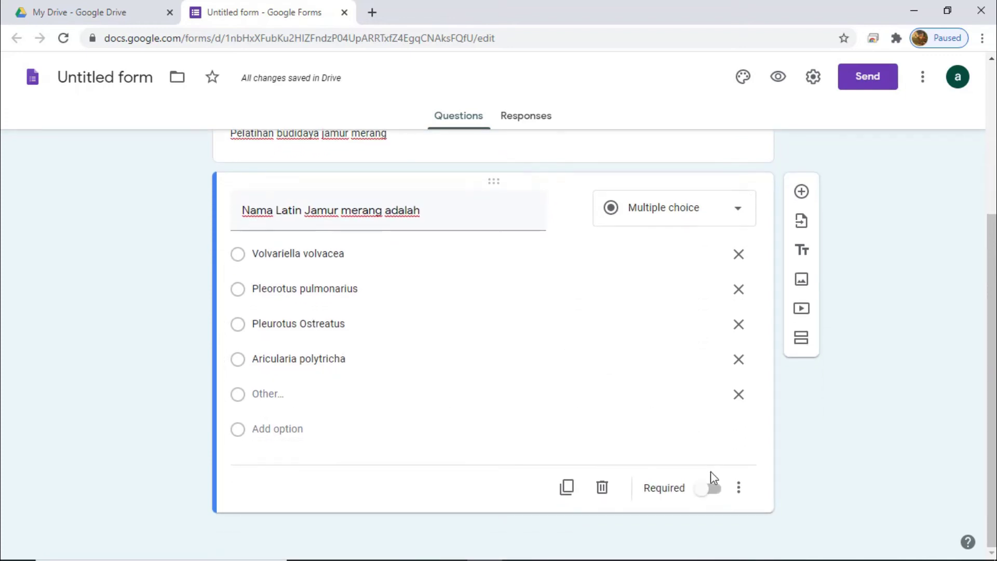
pyautogui.click(713, 489)
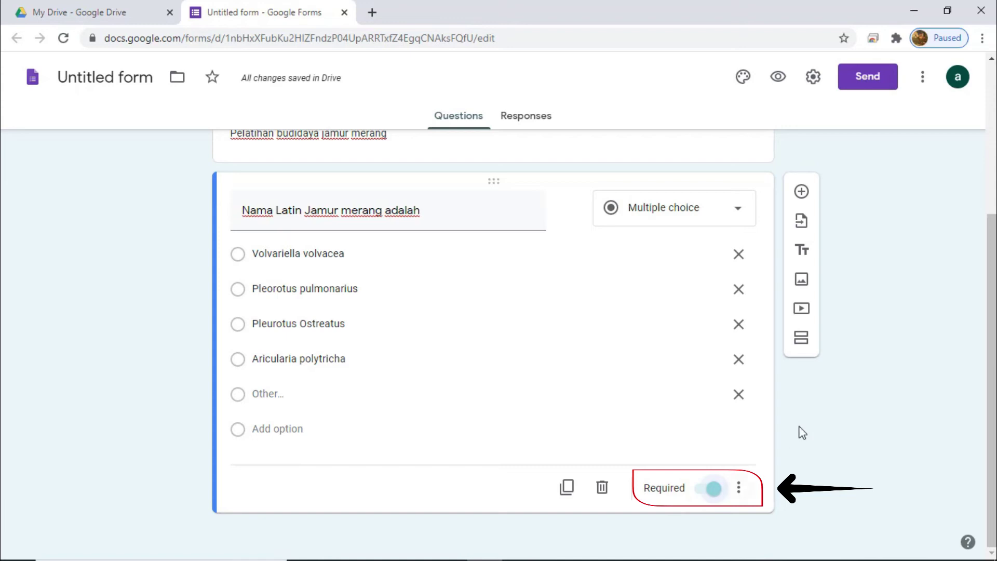
pyautogui.click(800, 193)
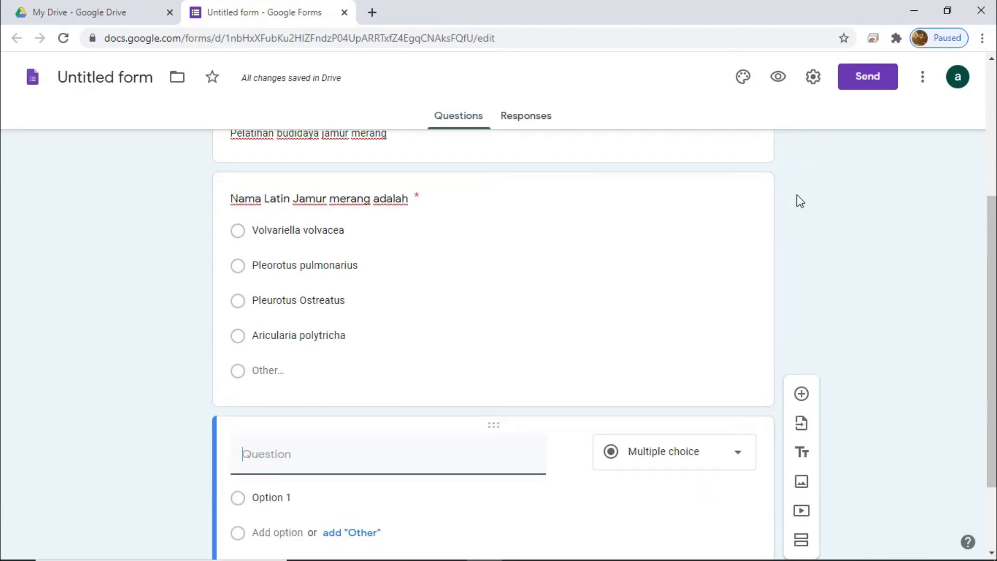
# Step: Title the new question 'Syarat Tumbuh Jamur Merang', set it to Paragraph and make it required
pyautogui.write('Syarat')
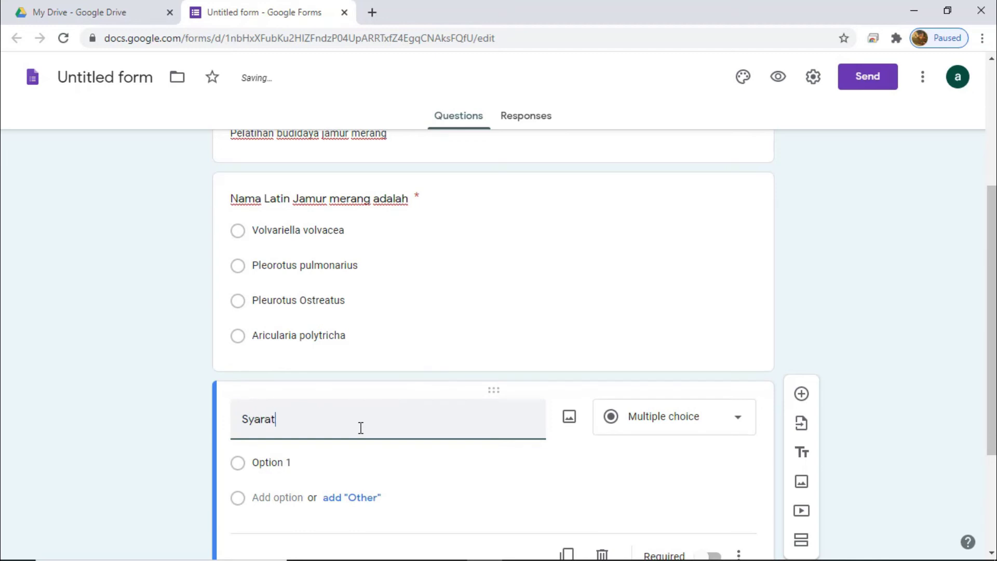
pyautogui.write(' Tumbuh ')
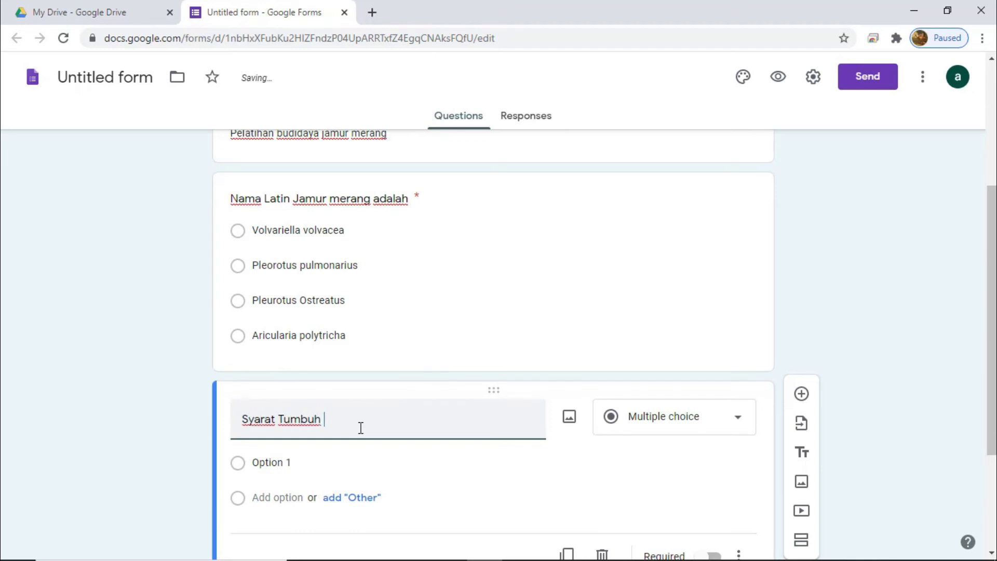
pyautogui.write('Jamur Merang')
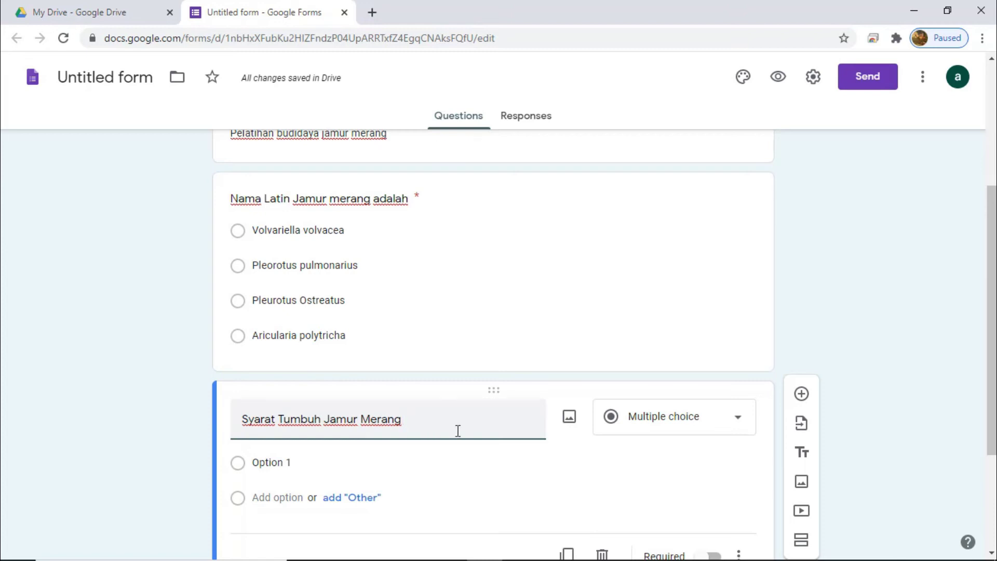
pyautogui.click(717, 430)
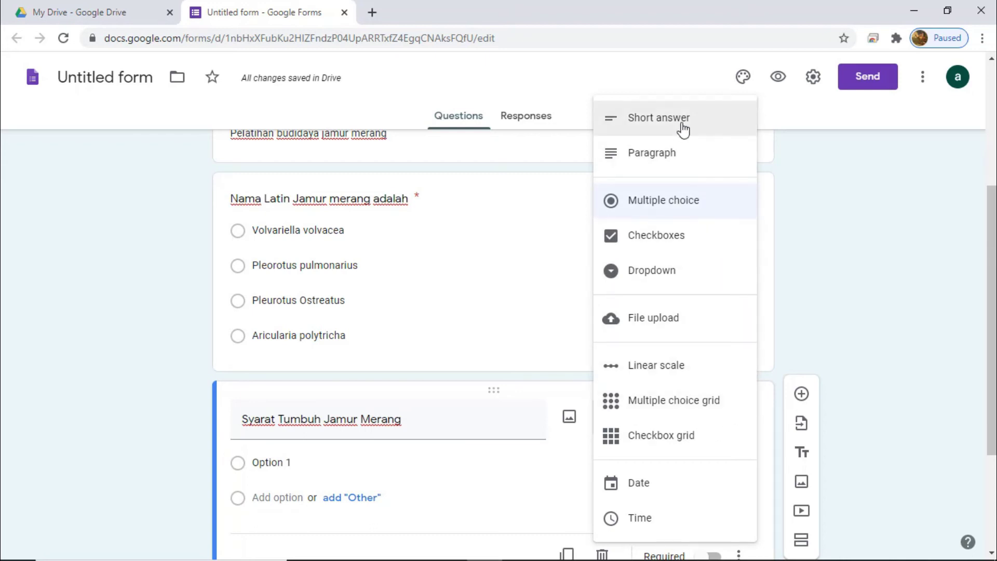
pyautogui.click(682, 162)
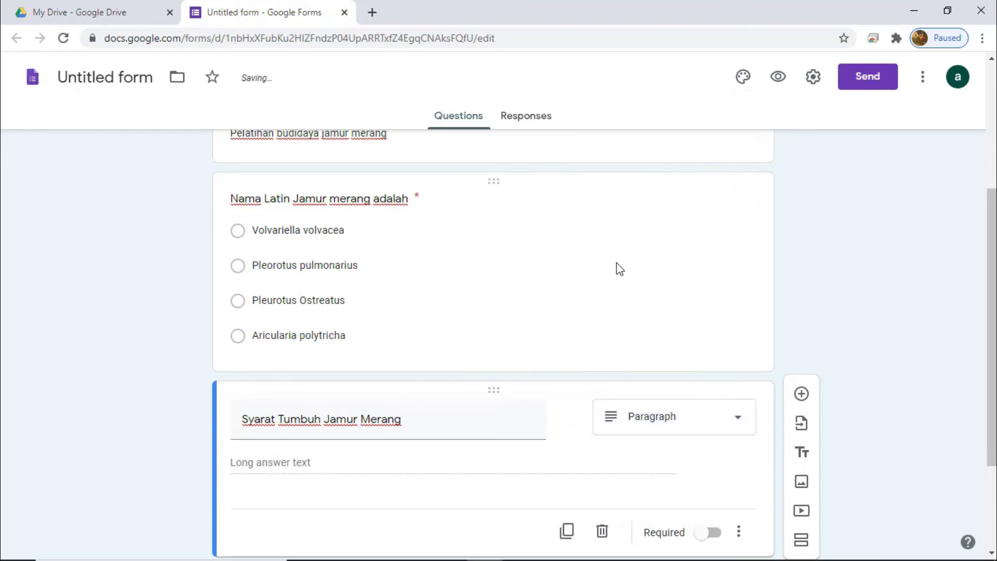
pyautogui.click(711, 532)
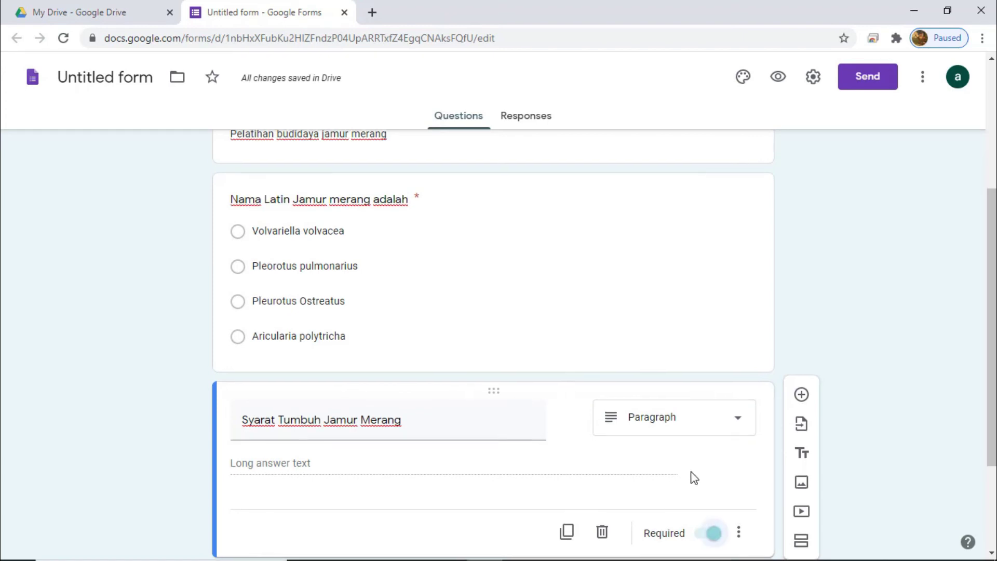
pyautogui.scroll(2, 694, 478)
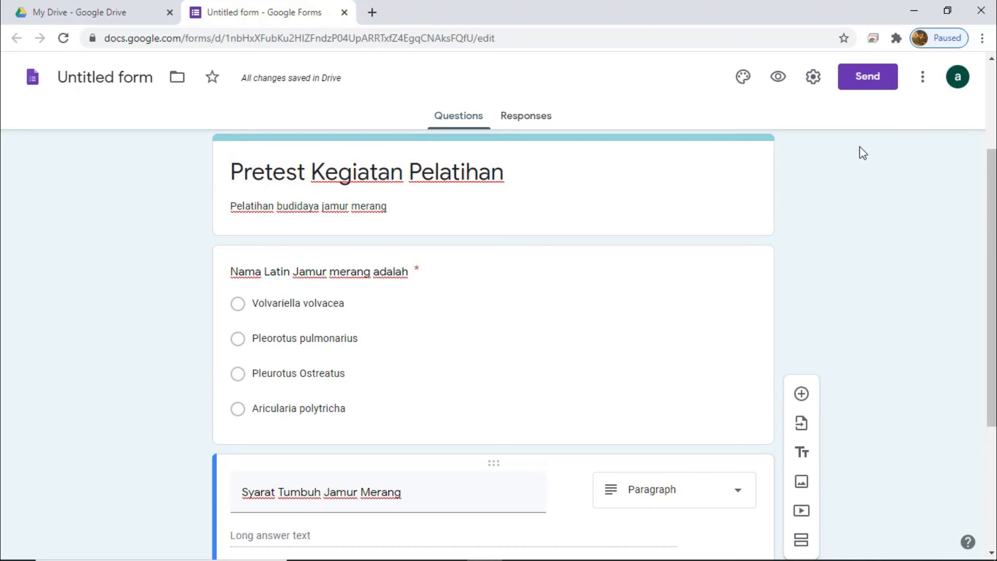
pyautogui.click(866, 84)
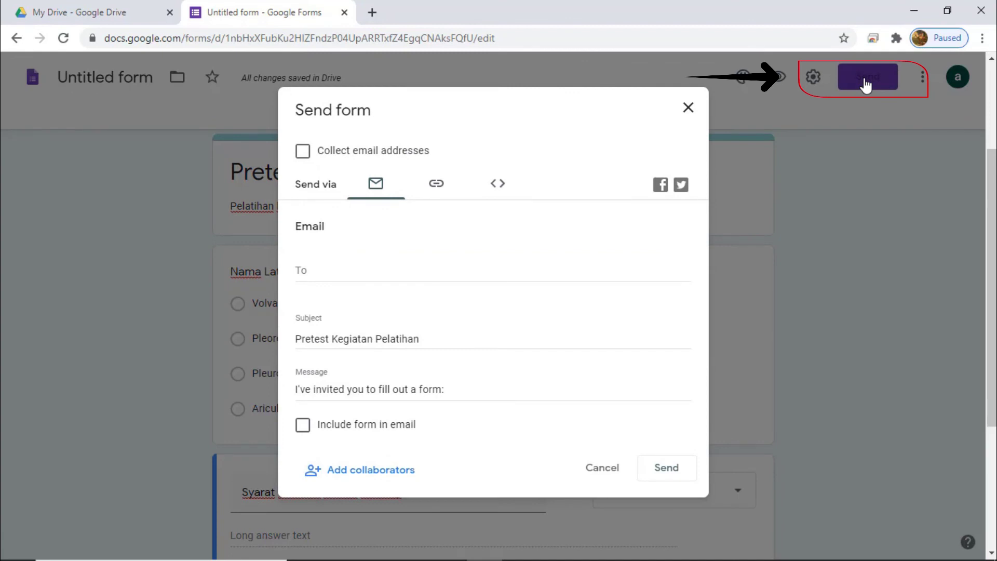
pyautogui.click(324, 278)
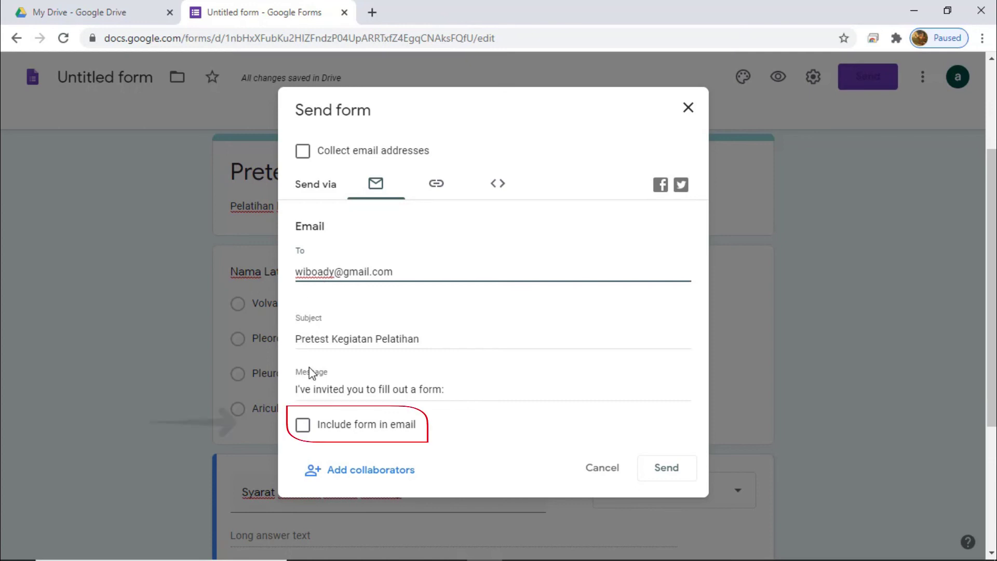
pyautogui.click(305, 426)
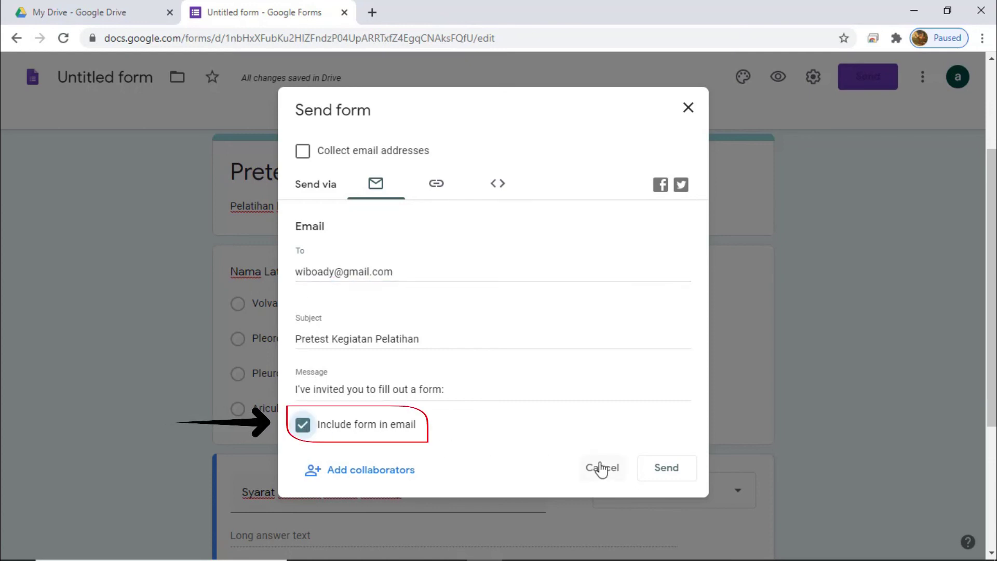
pyautogui.click(669, 470)
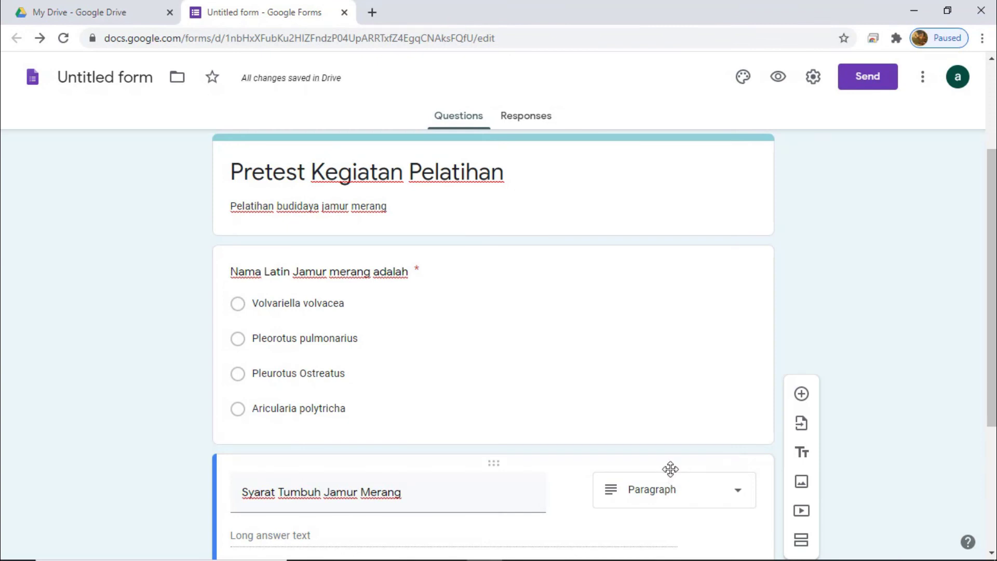
pyautogui.click(867, 91)
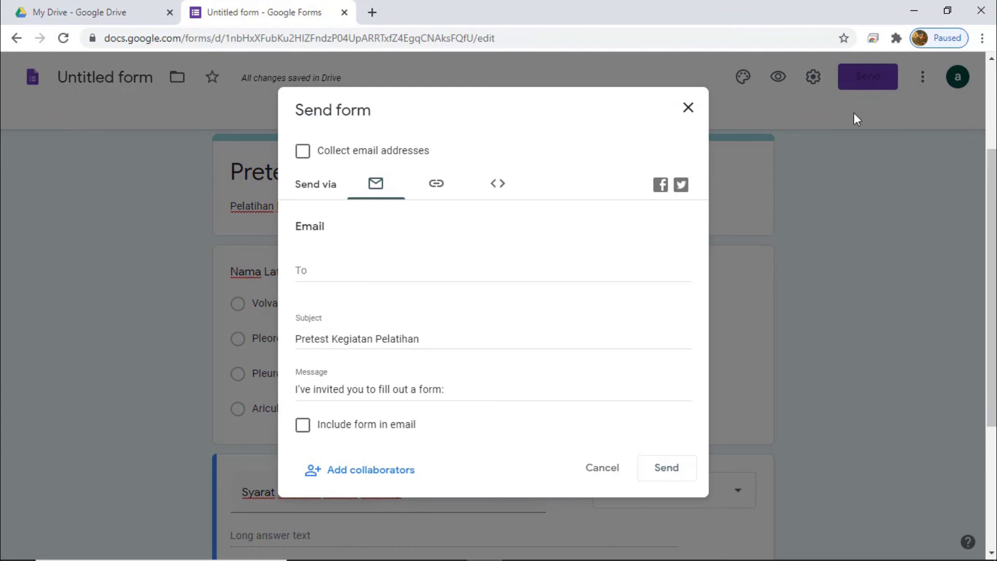
# Step: Copy a shortened forms.gle link to the 'Pretest Kegiatan Pelatihan' quiz from the Send dialog
pyautogui.click(436, 184)
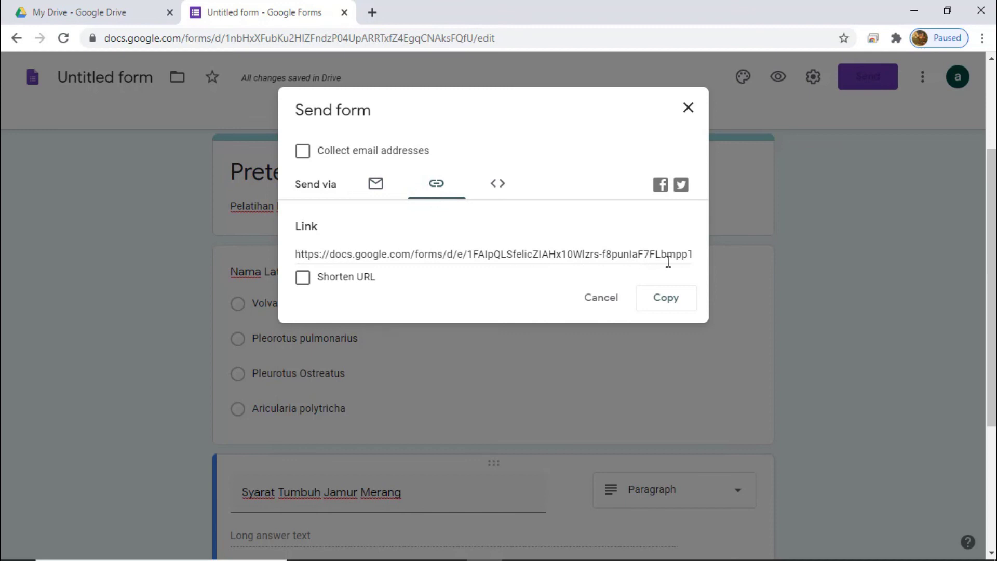
pyautogui.click(304, 279)
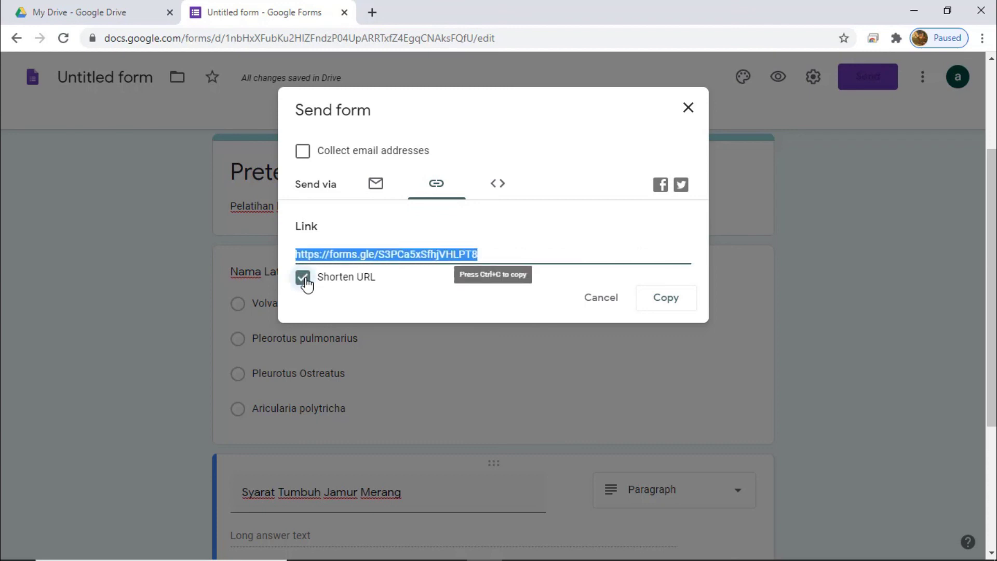
pyautogui.click(666, 304)
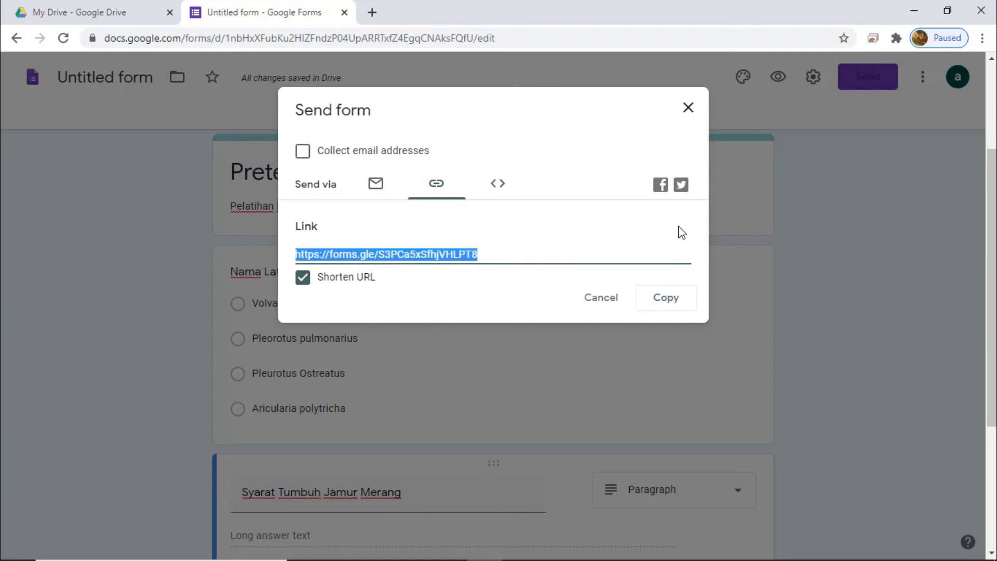
pyautogui.click(688, 109)
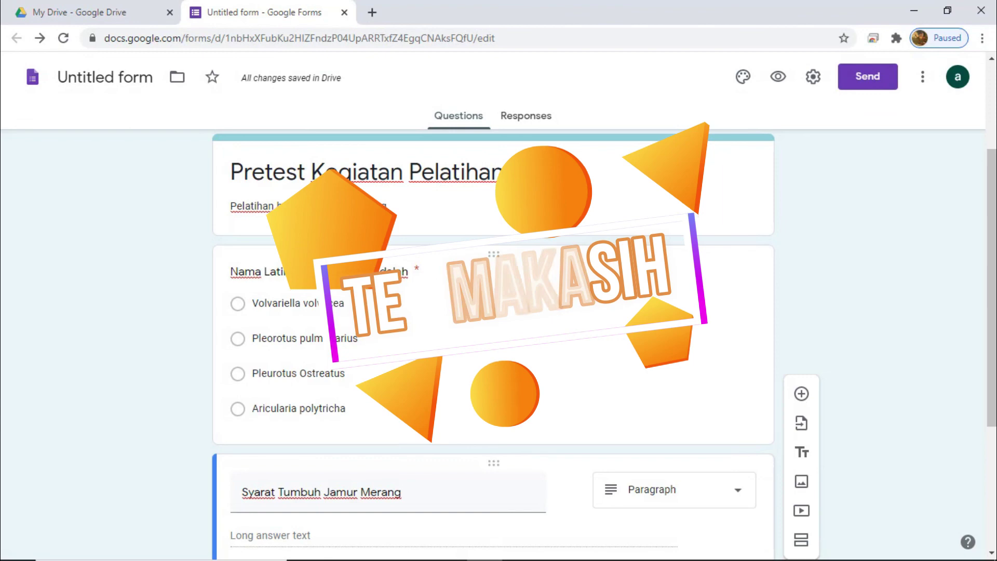